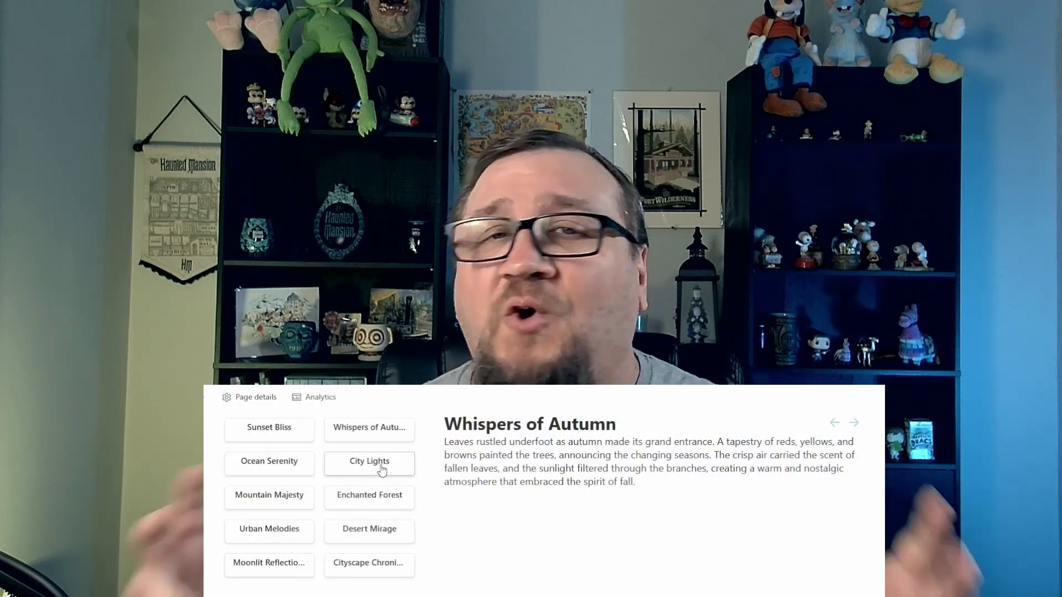
Display the City Lights, Enchanted Forest and Urban Melodies text in the content area.
left_click(368, 463)
left_click(384, 507)
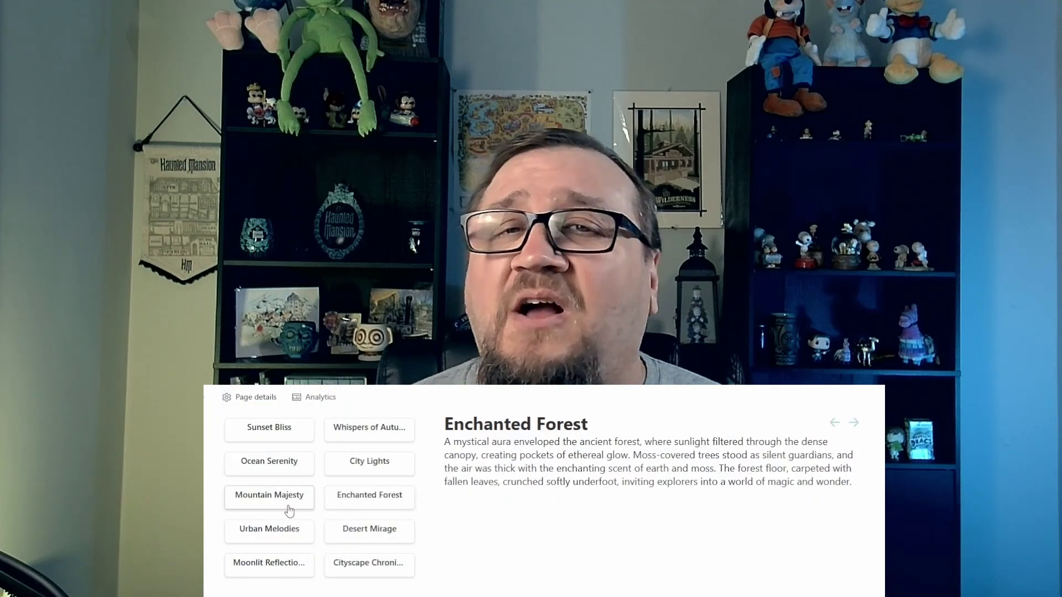
left_click(291, 534)
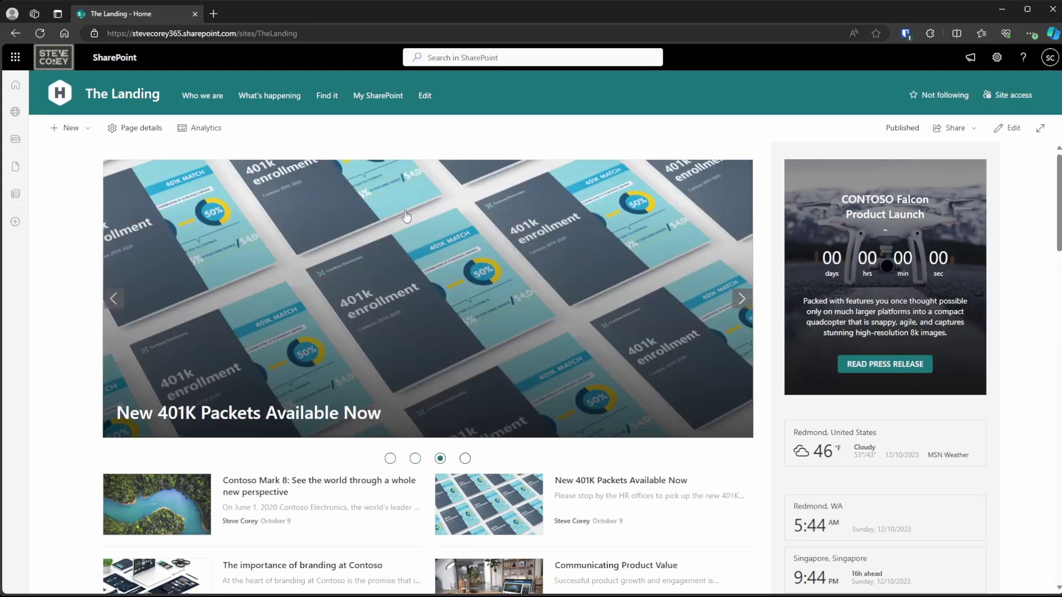
Create a blank list named ContentNavigator, kept out of site navigation.
left_click(55, 131)
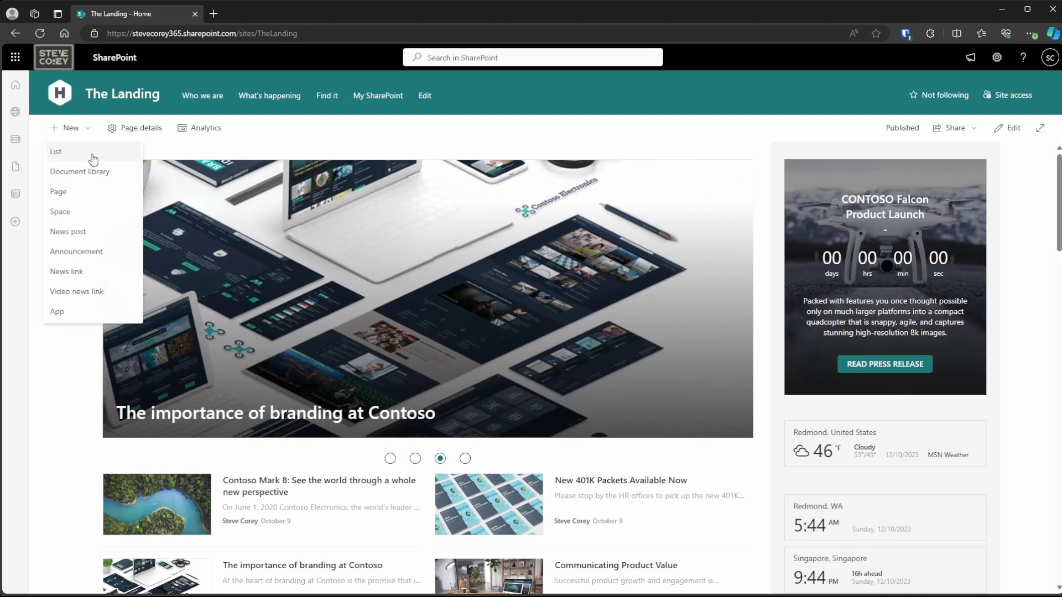
left_click(93, 160)
left_click(246, 173)
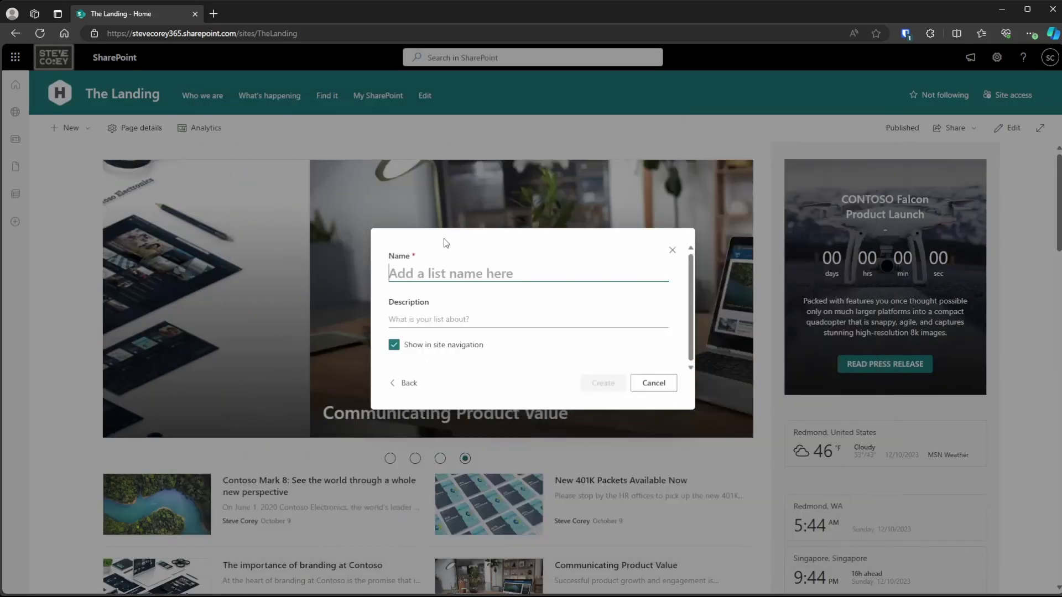
type("Content")
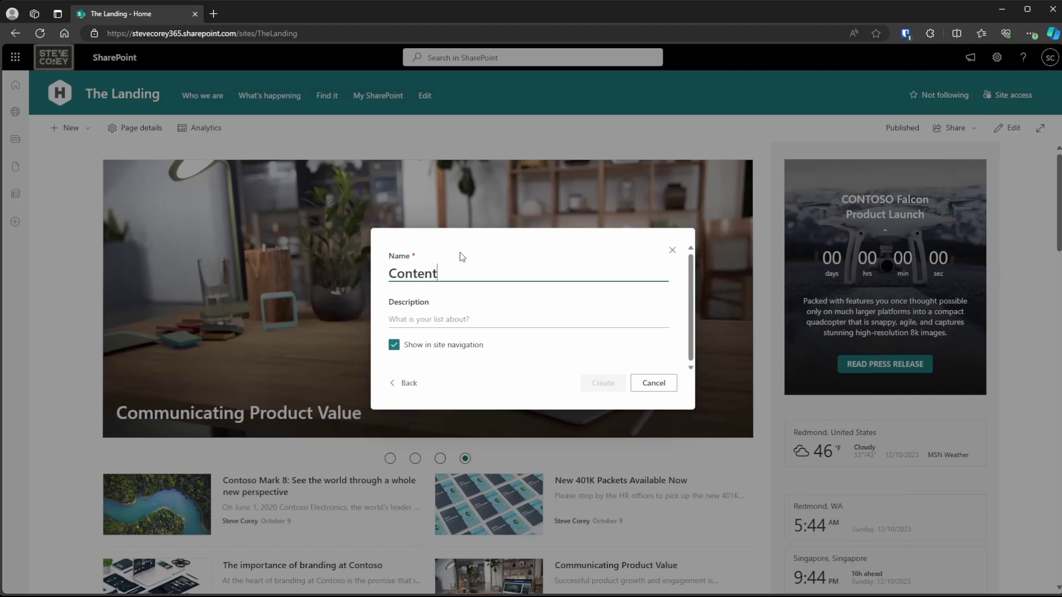
type("Navigator")
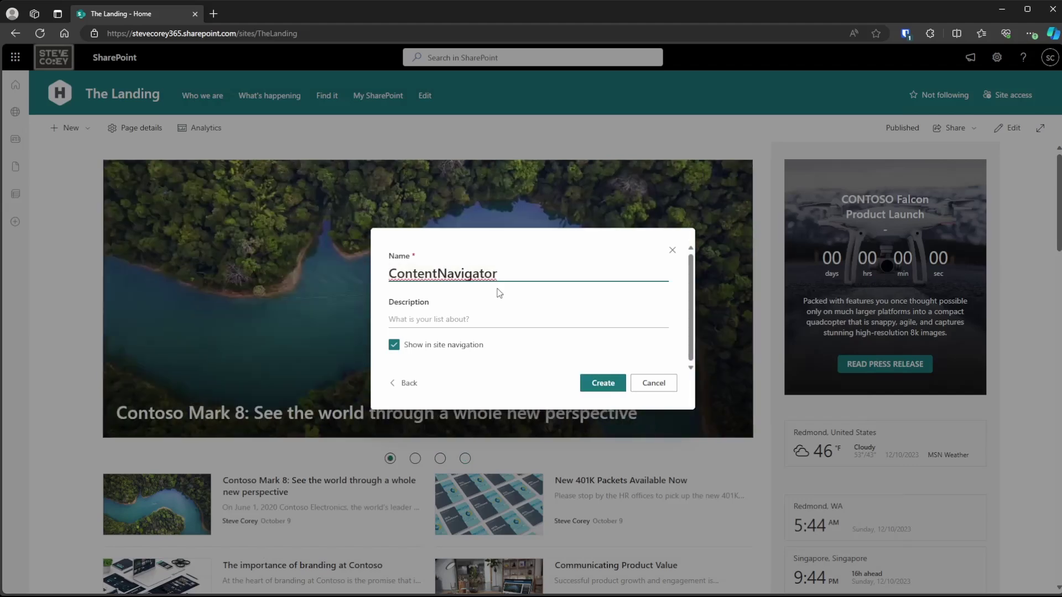
left_click(481, 345)
left_click(603, 383)
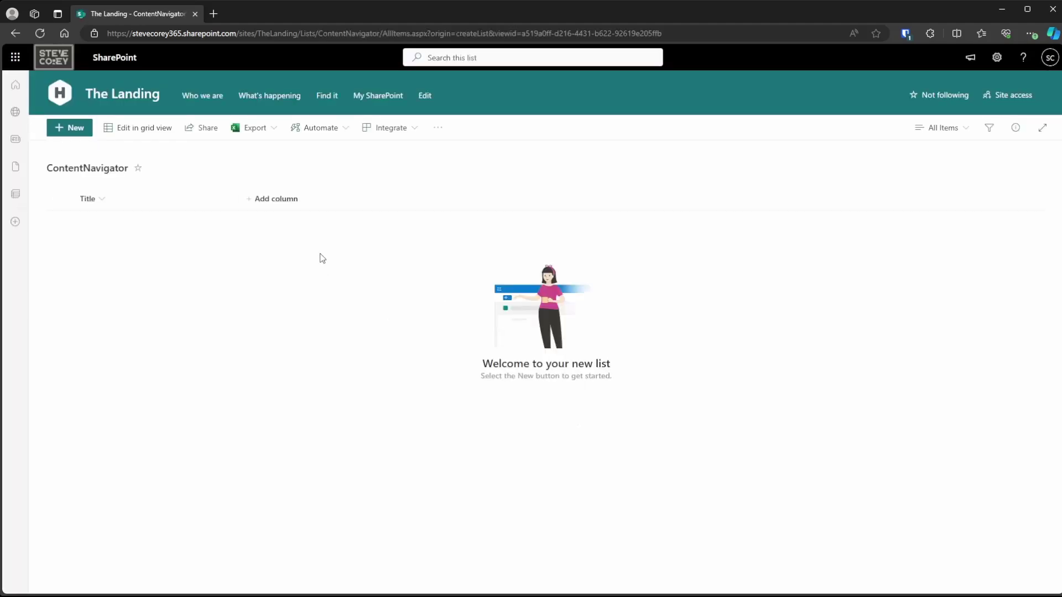
Add a multiple-lines-of-text column named Content with enhanced rich text enabled.
left_click(278, 200)
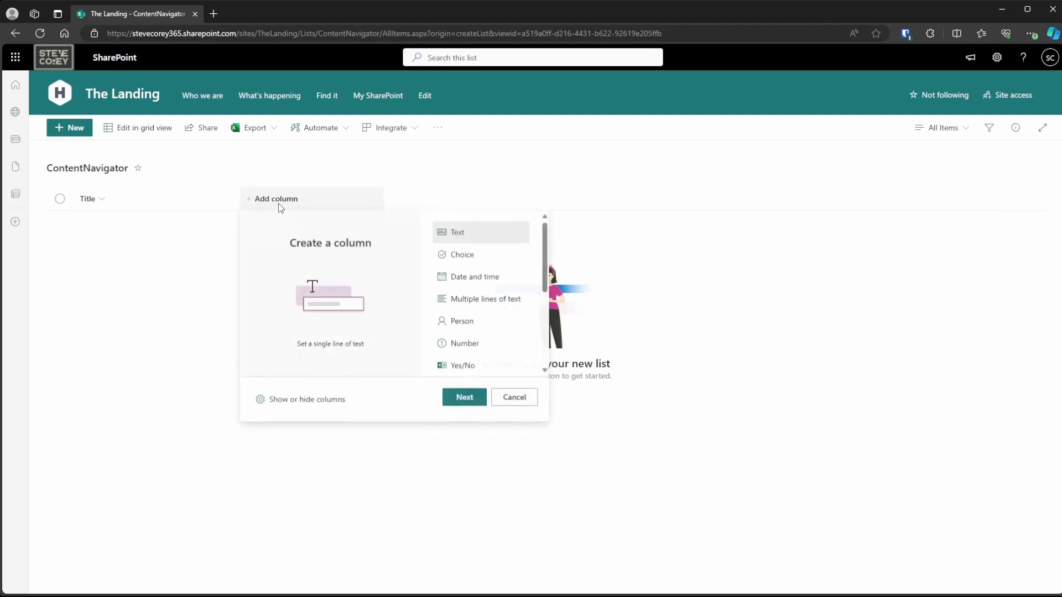
left_click(468, 398)
left_click(912, 211)
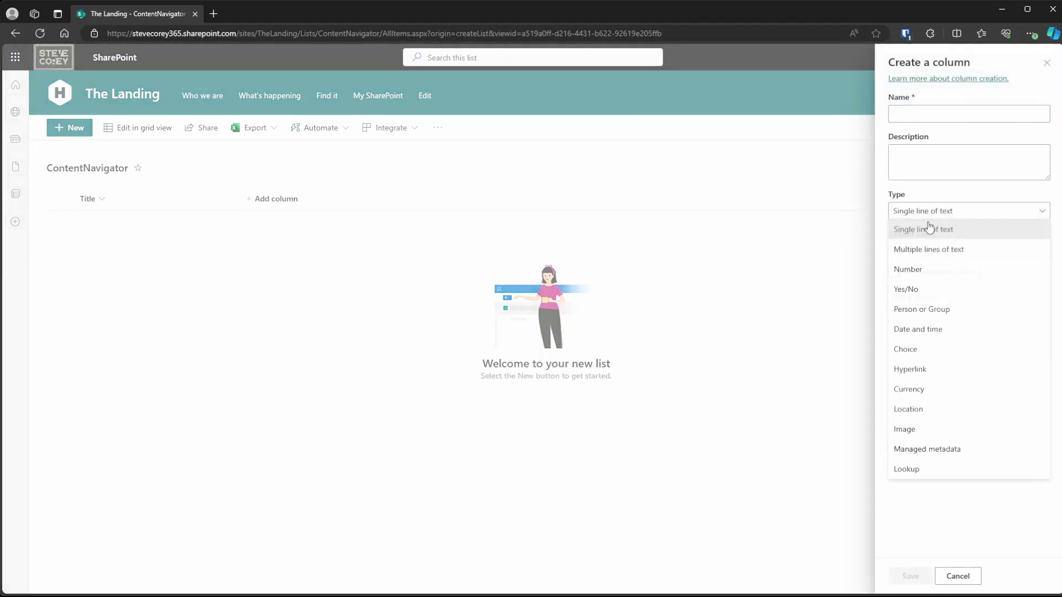
left_click(921, 242)
left_click(911, 299)
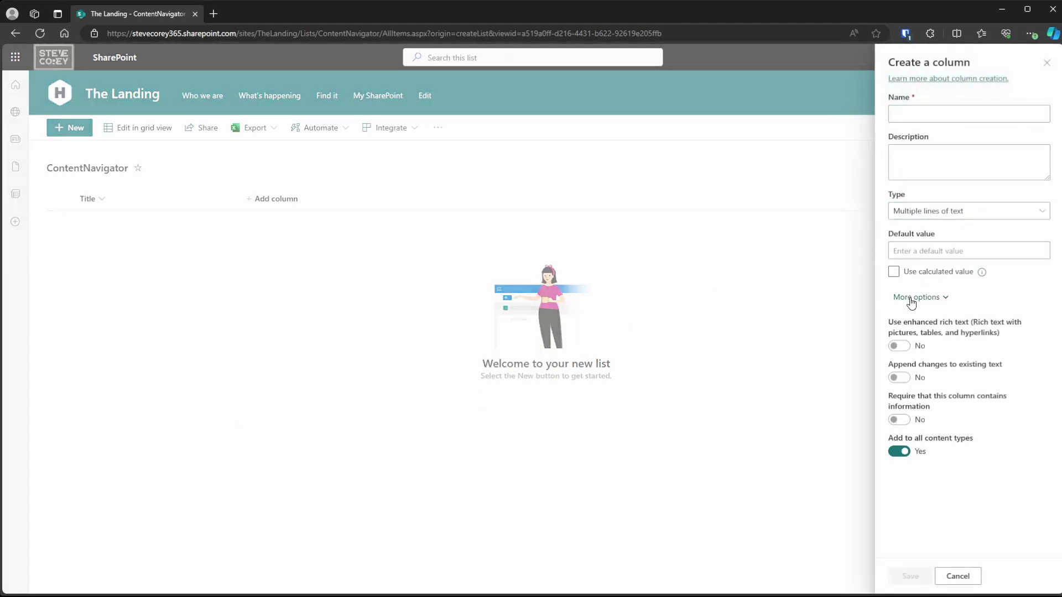
left_click(898, 346)
left_click(937, 111)
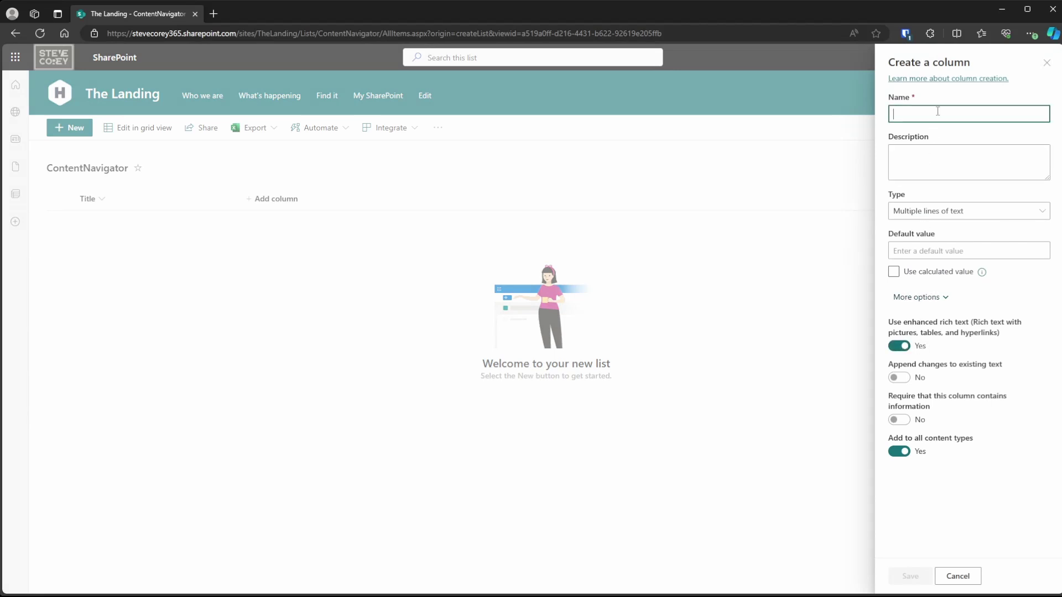
type("Content")
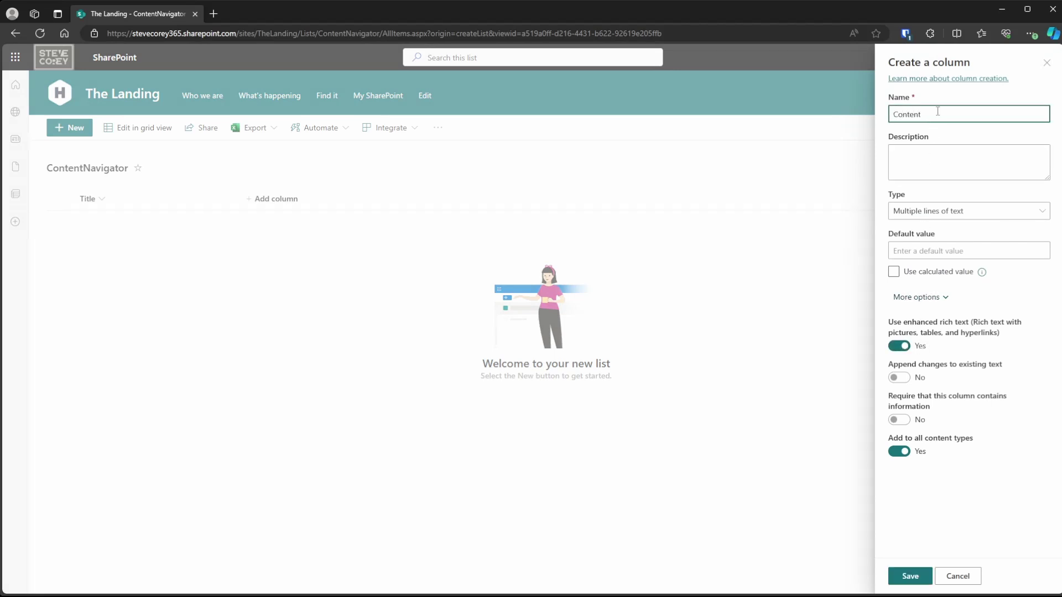
left_click(909, 576)
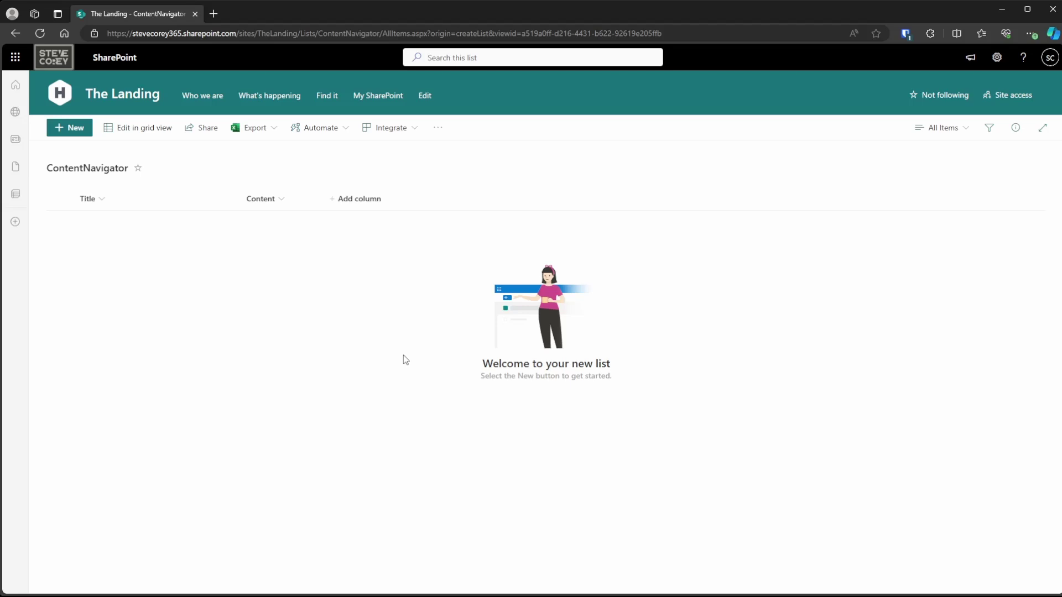
Paste the sample items into the list through grid view editing.
left_click(147, 129)
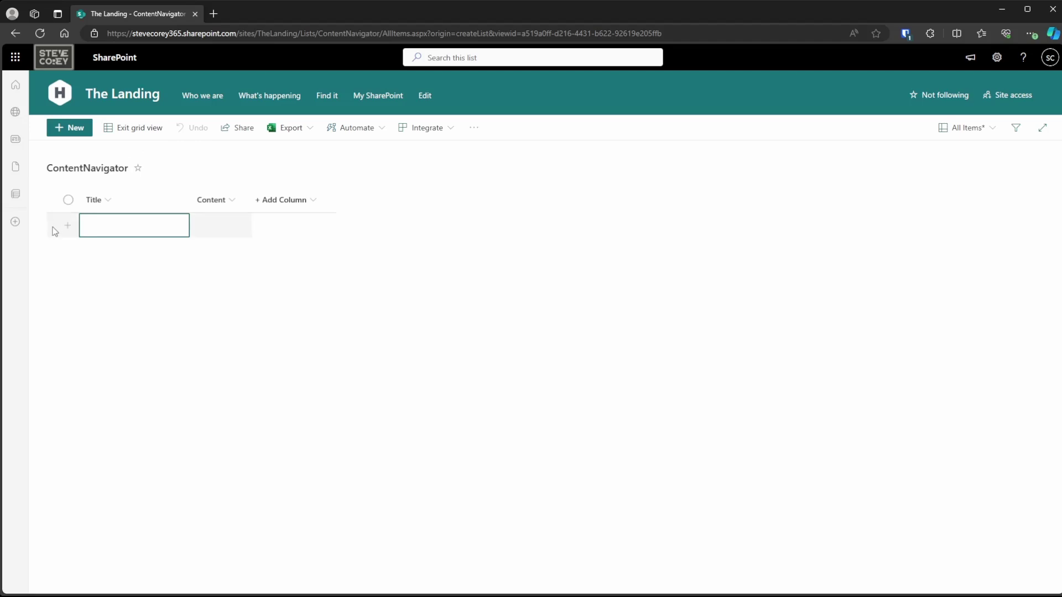
key("ctrl+v")
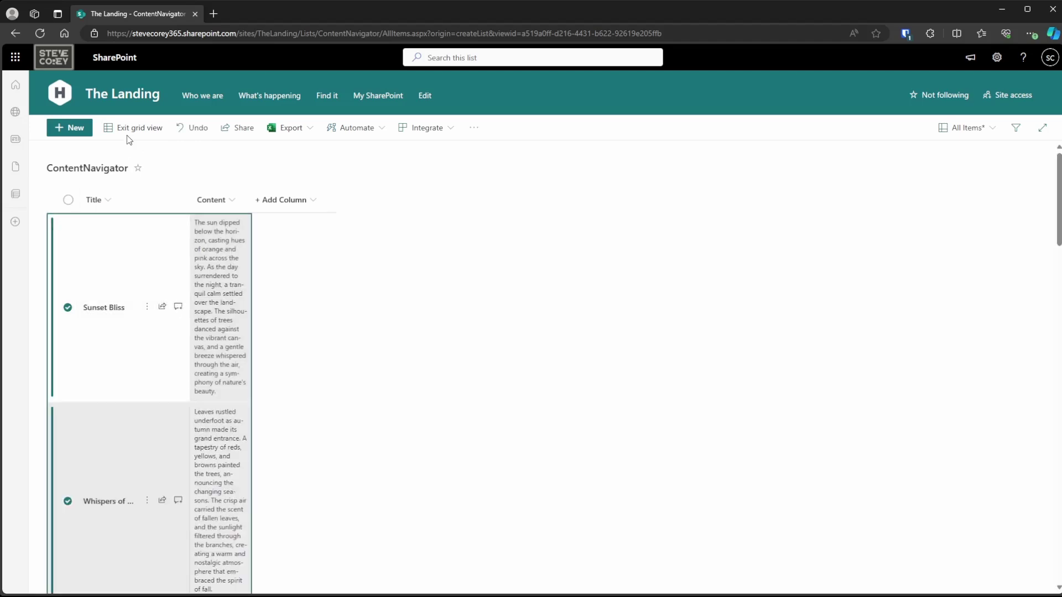
left_click(126, 128)
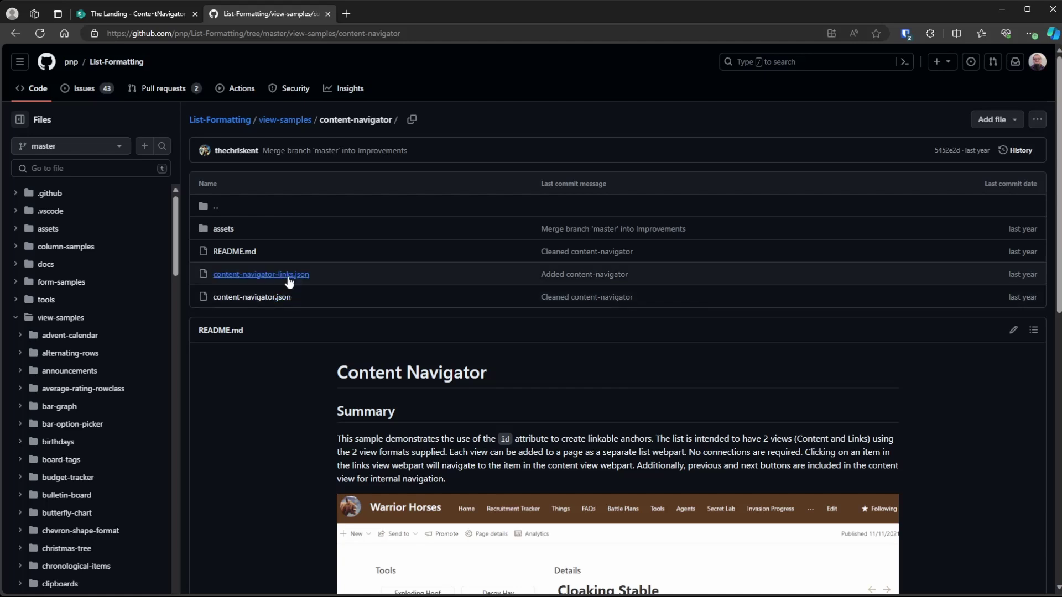
Copy the raw content-navigator-links.json formatting from GitHub and return to the list.
left_click(284, 275)
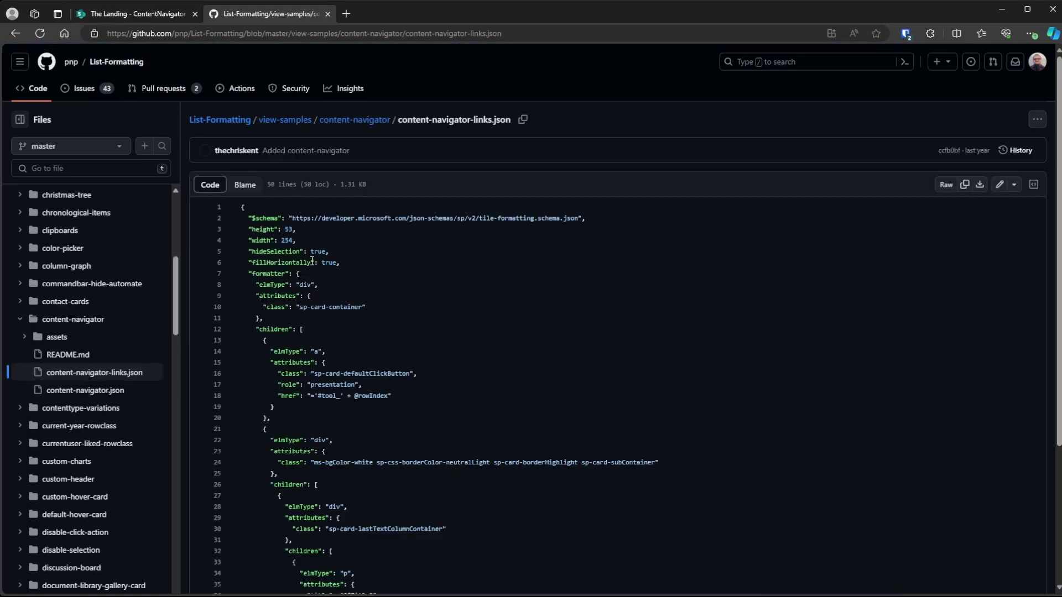
left_click(963, 186)
left_click(149, 15)
left_click(940, 128)
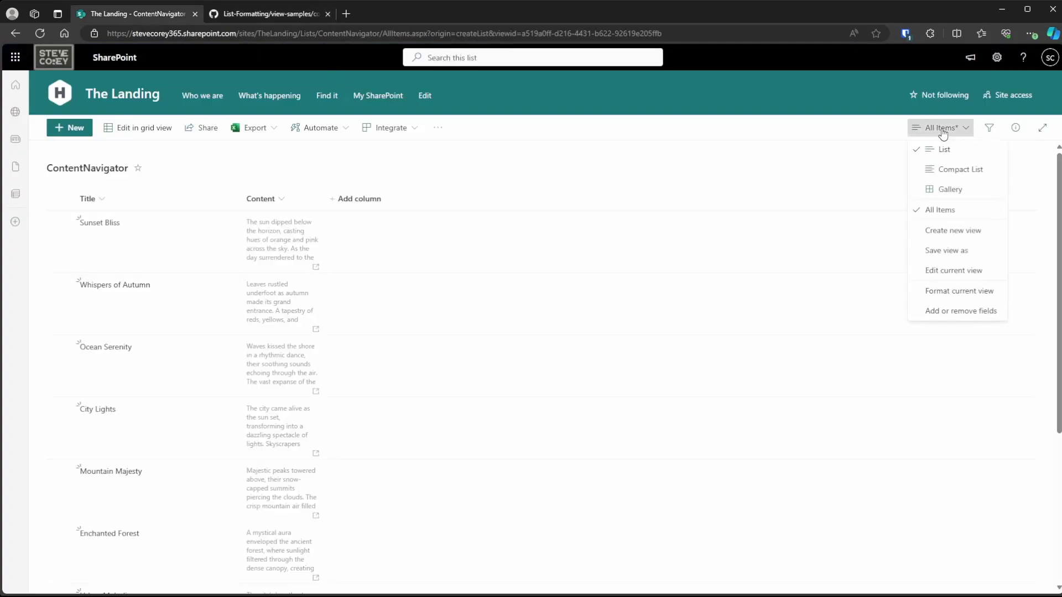
Save a new gallery view named Links.
left_click(940, 252)
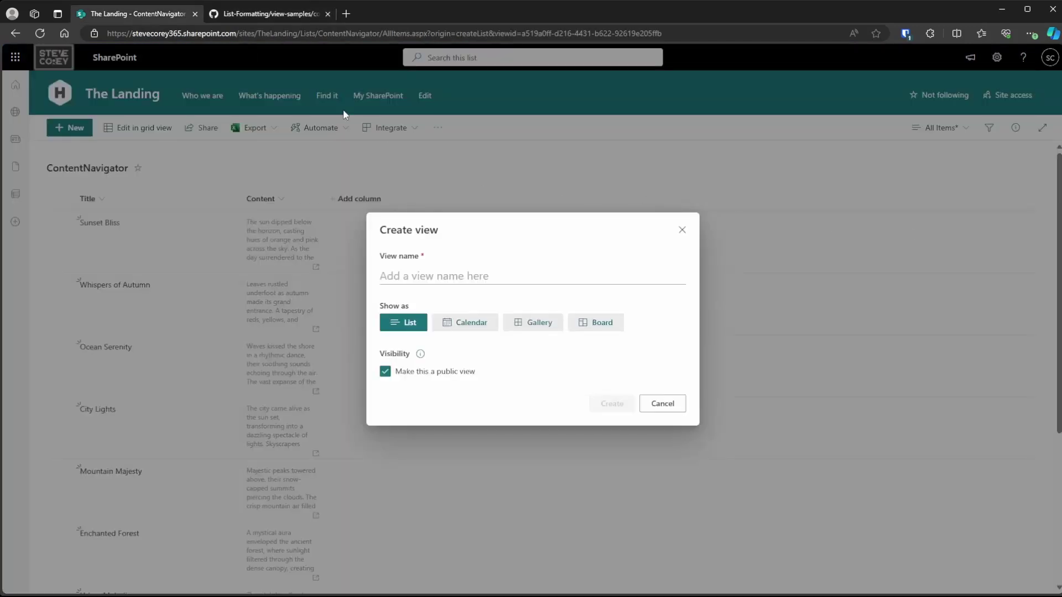
left_click(543, 326)
left_click(470, 270)
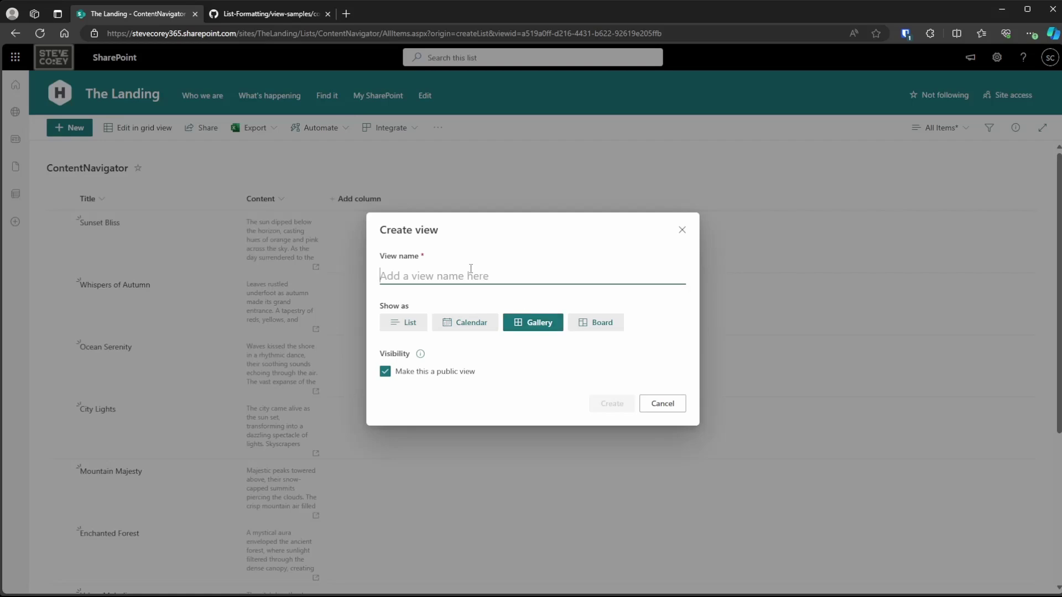
type("Links")
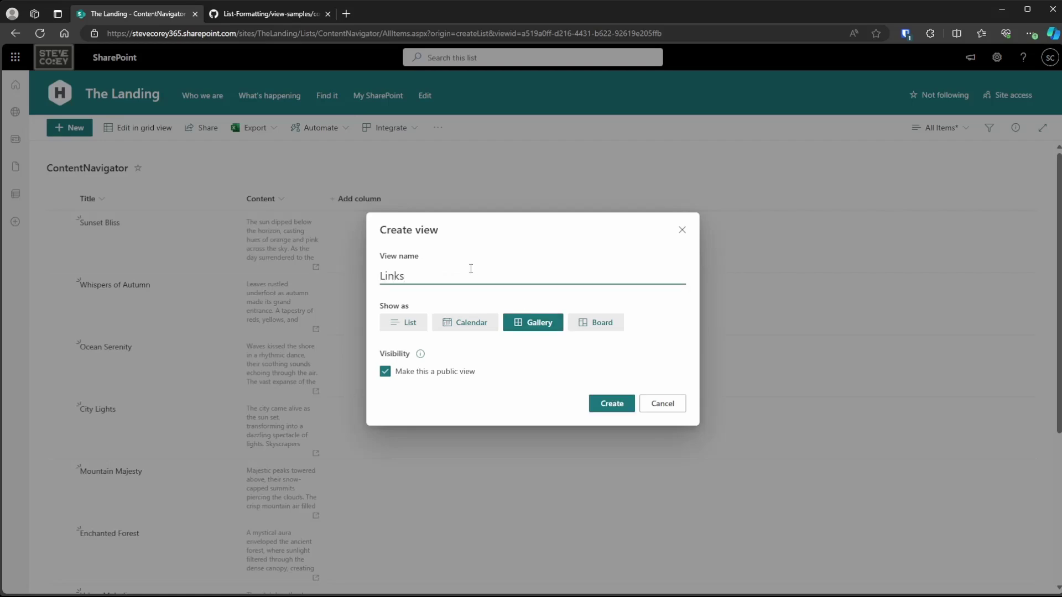
left_click(612, 405)
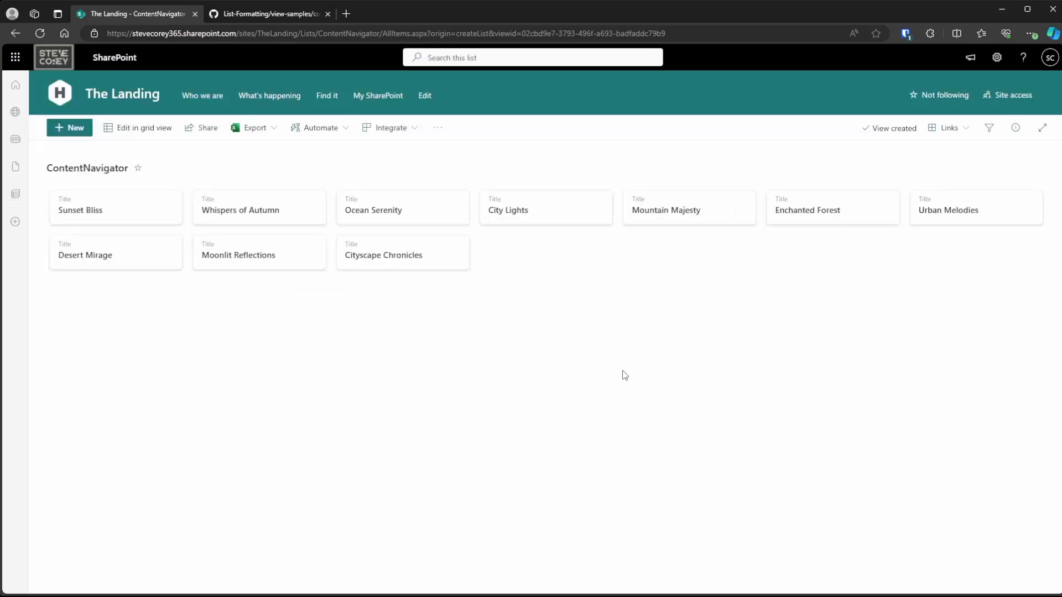
Replace the Links view's formatting JSON with the copied links code and save it.
left_click(943, 127)
left_click(947, 332)
left_click(625, 551)
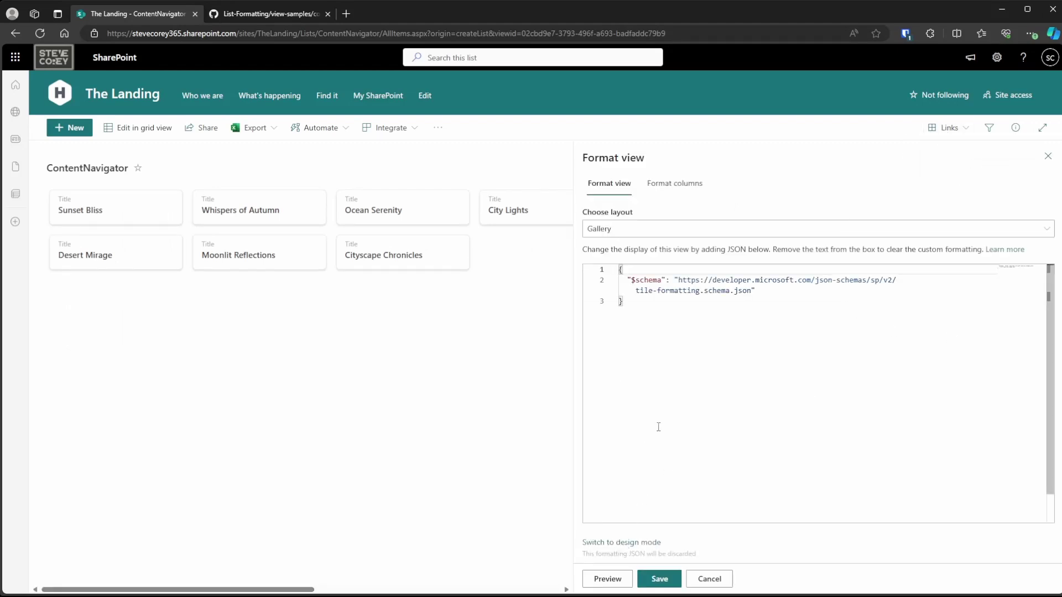
key("ctrl+a")
key("ctrl+v")
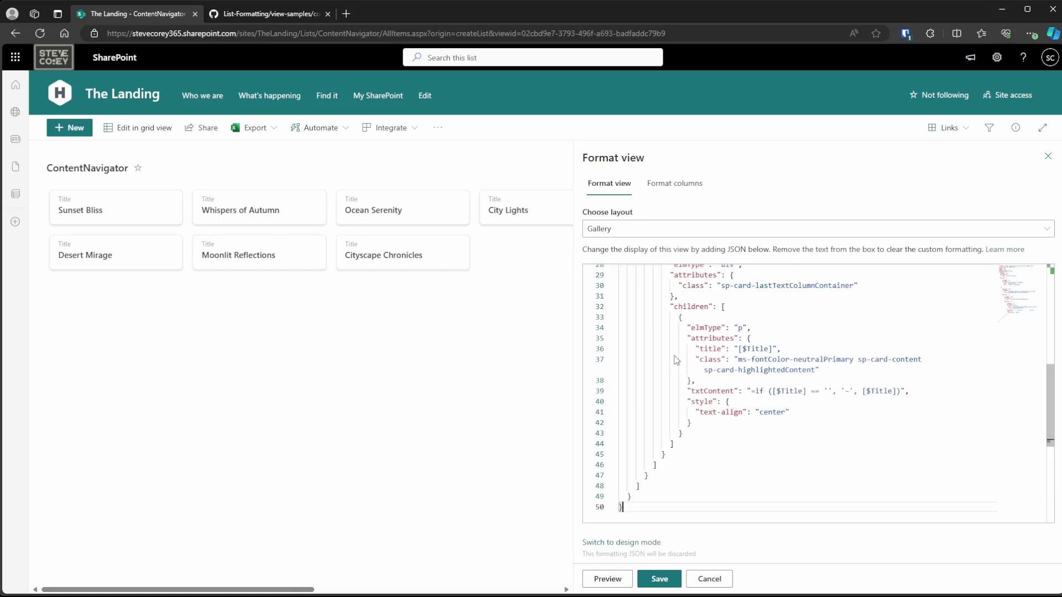
left_click(664, 577)
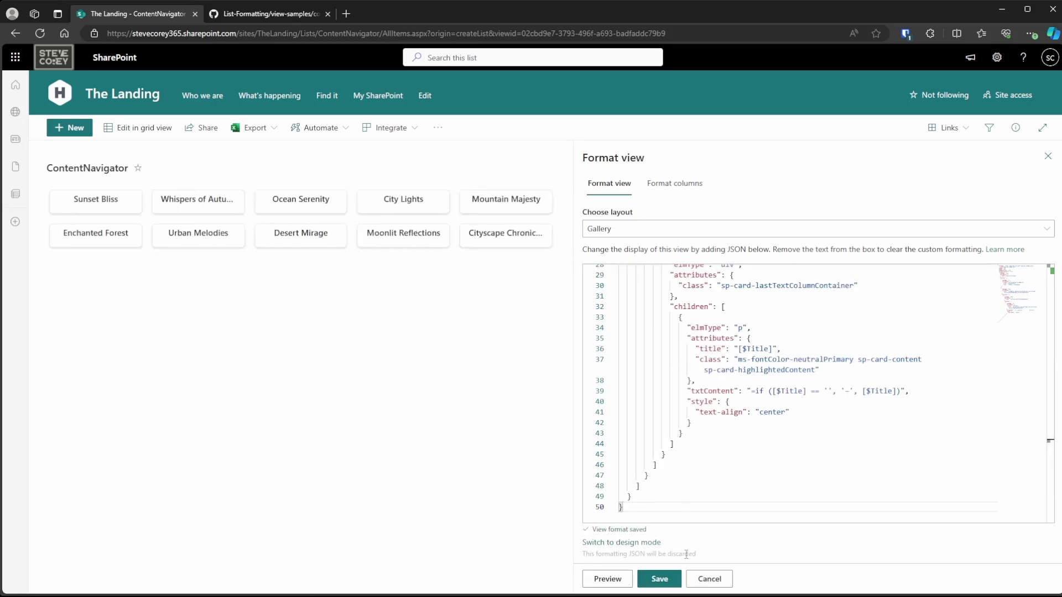
left_click(1047, 157)
Create a Content list view and open its JSON formatting editor.
left_click(951, 128)
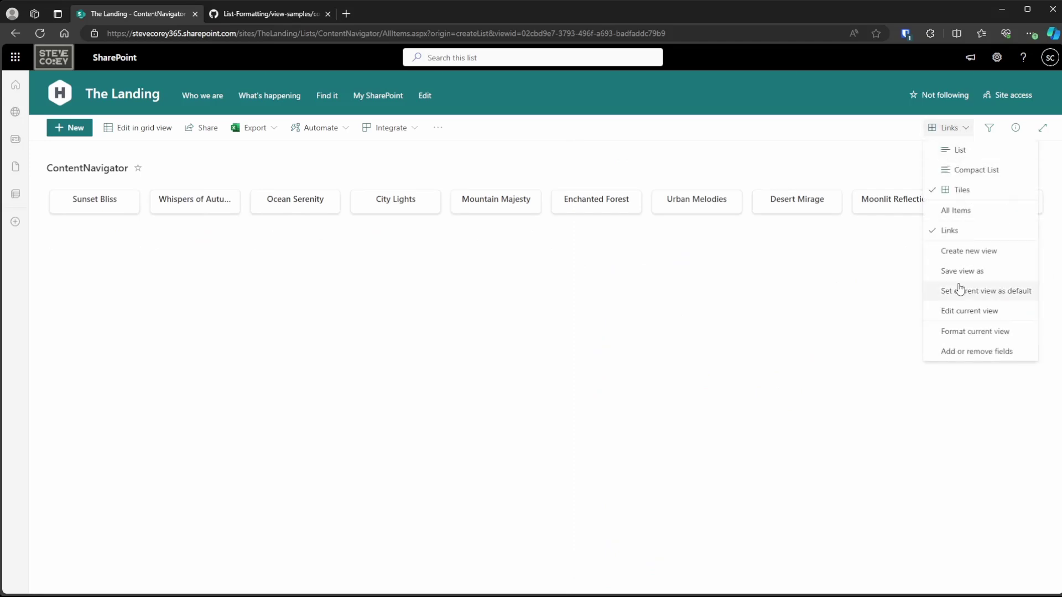
left_click(954, 251)
type("Content")
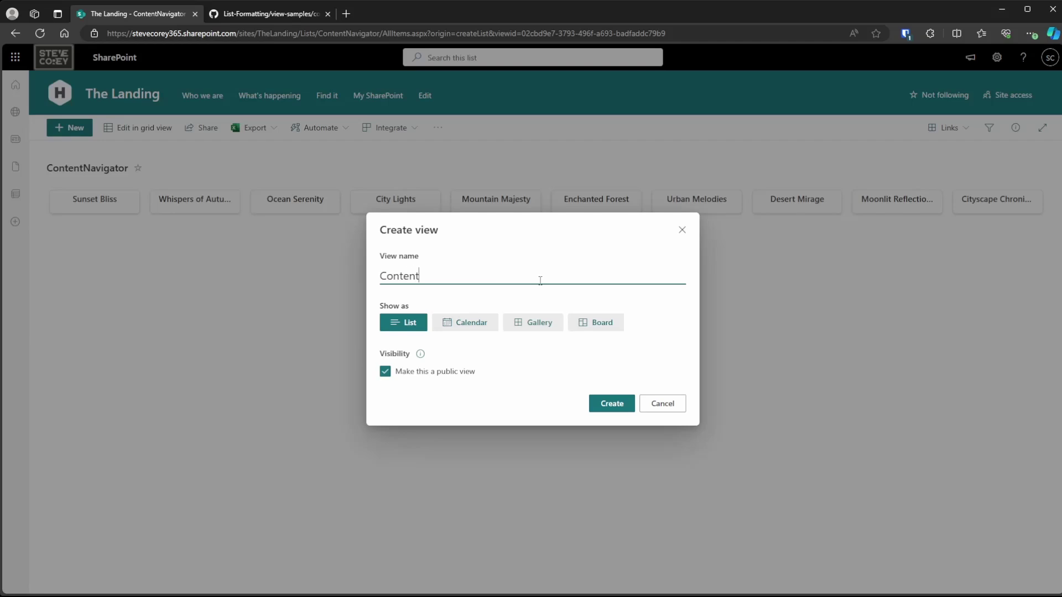
left_click(622, 405)
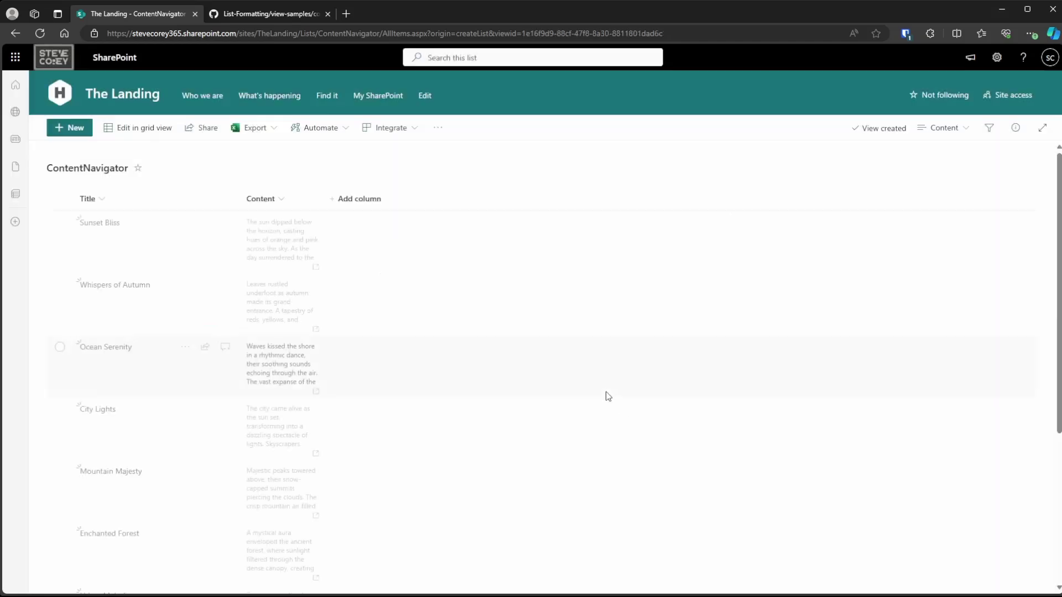
left_click(940, 127)
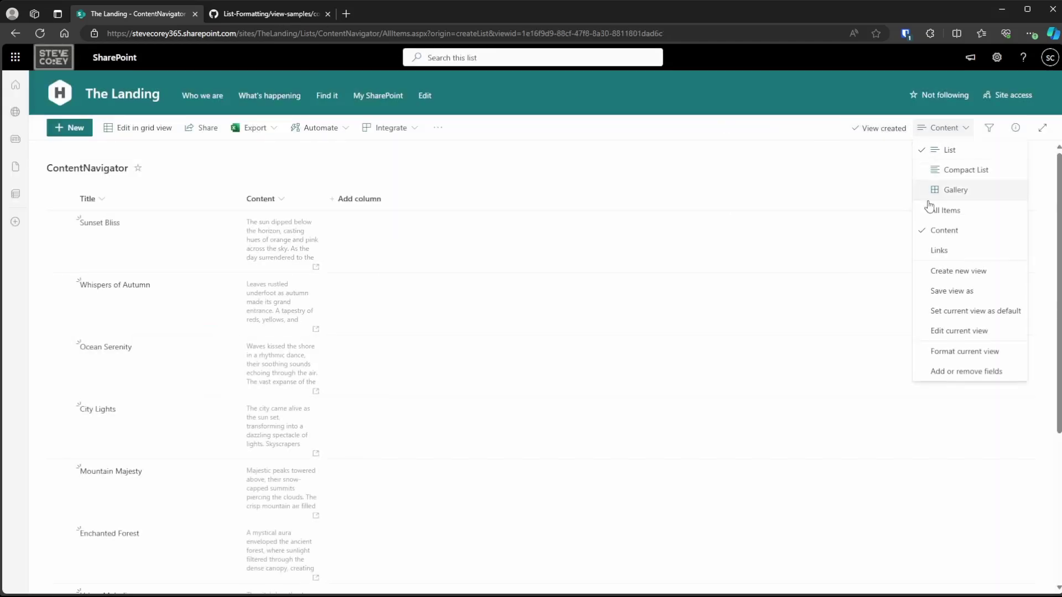
left_click(941, 351)
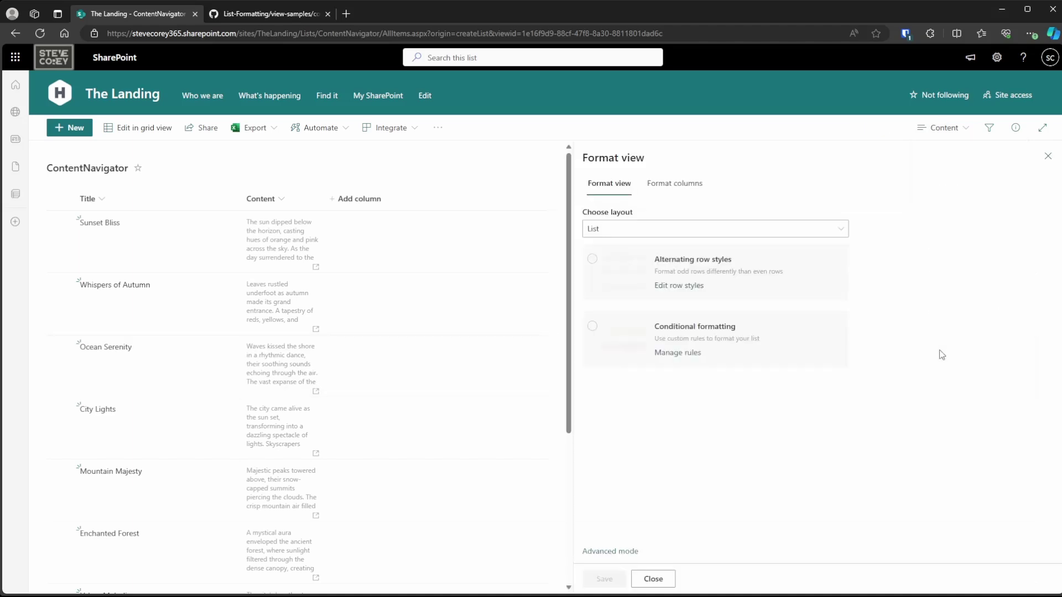
left_click(625, 550)
Copy the raw content-navigator.json code from the GitHub sample folder.
left_click(287, 15)
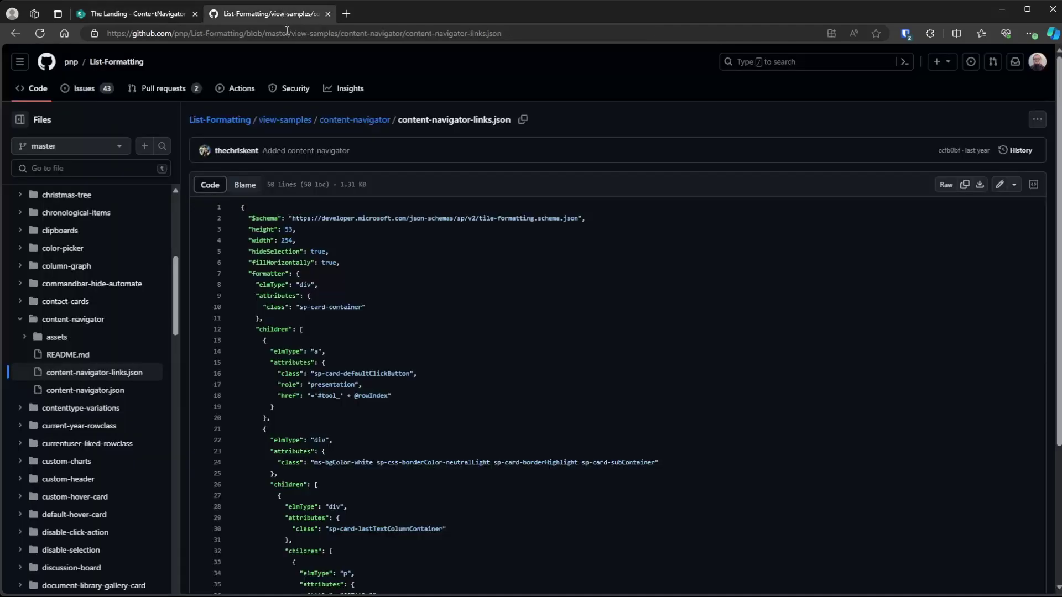
left_click(353, 119)
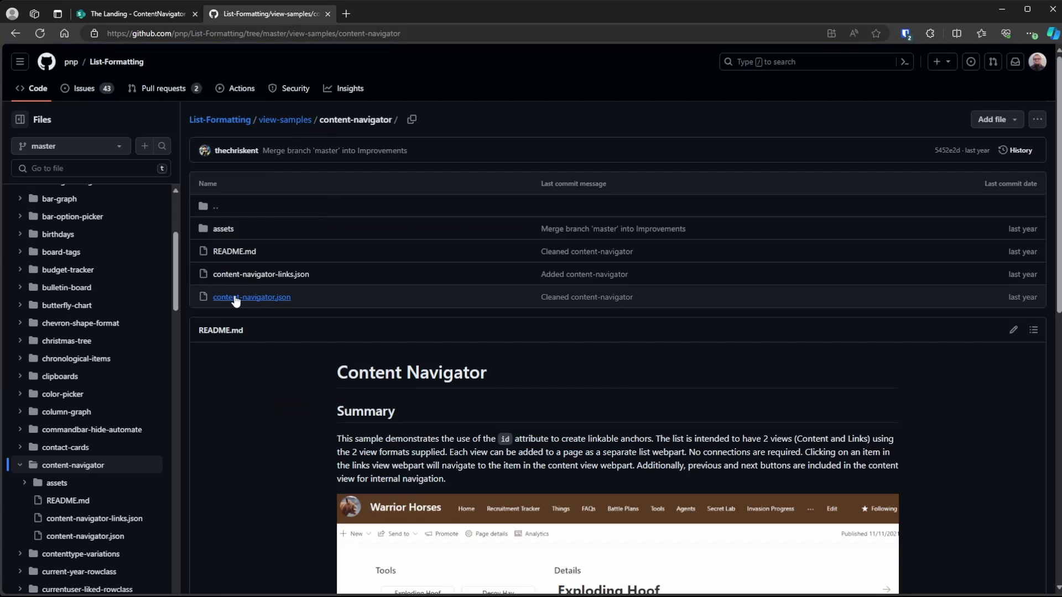
left_click(236, 298)
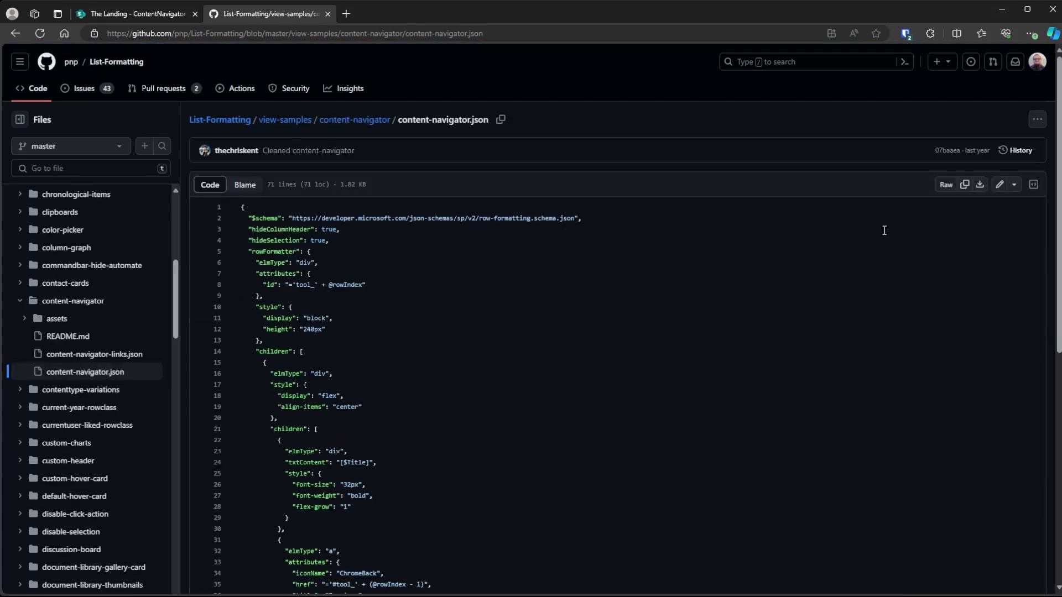
left_click(964, 184)
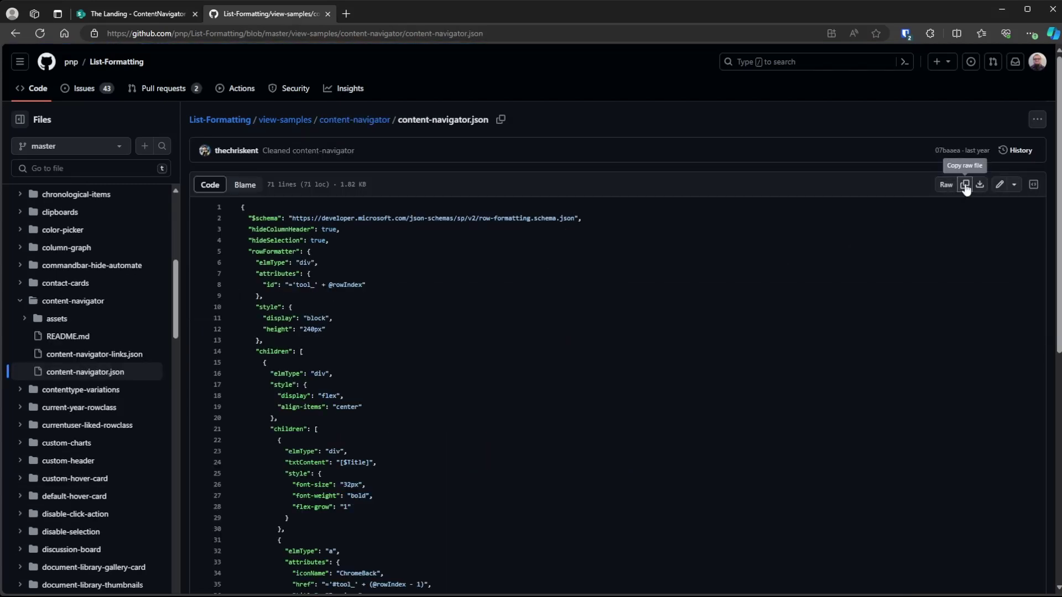
left_click(142, 12)
Replace the Content view's formatting JSON with the content-navigator code and save.
left_click_drag(675, 310, 607, 248)
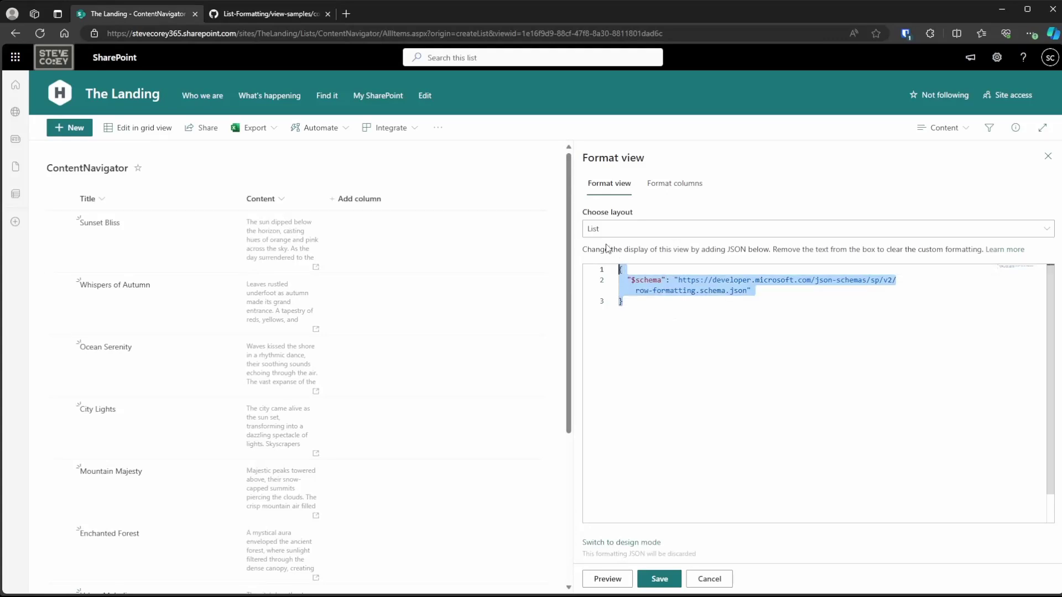
key("ctrl+v")
scroll(621, 357, "up", 15)
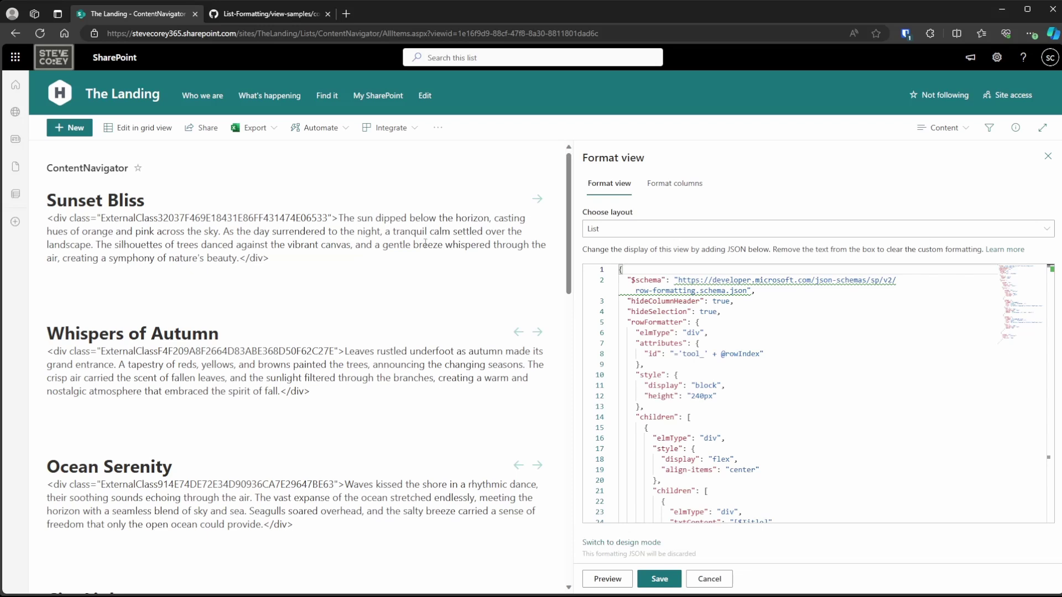
left_click(1047, 156)
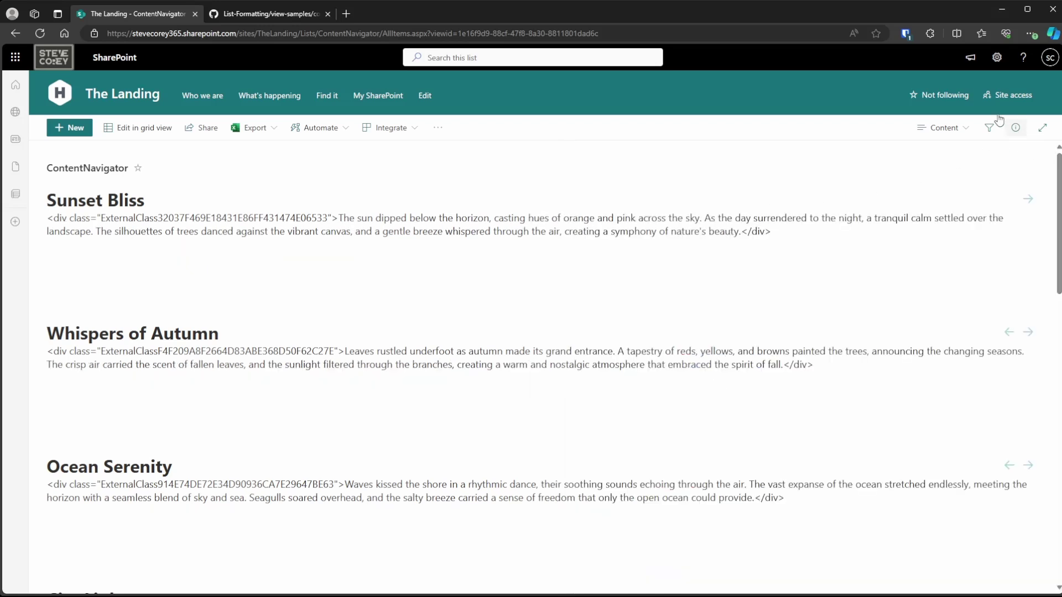
Change the Content column to plain text in List settings and confirm.
left_click(996, 57)
left_click(913, 172)
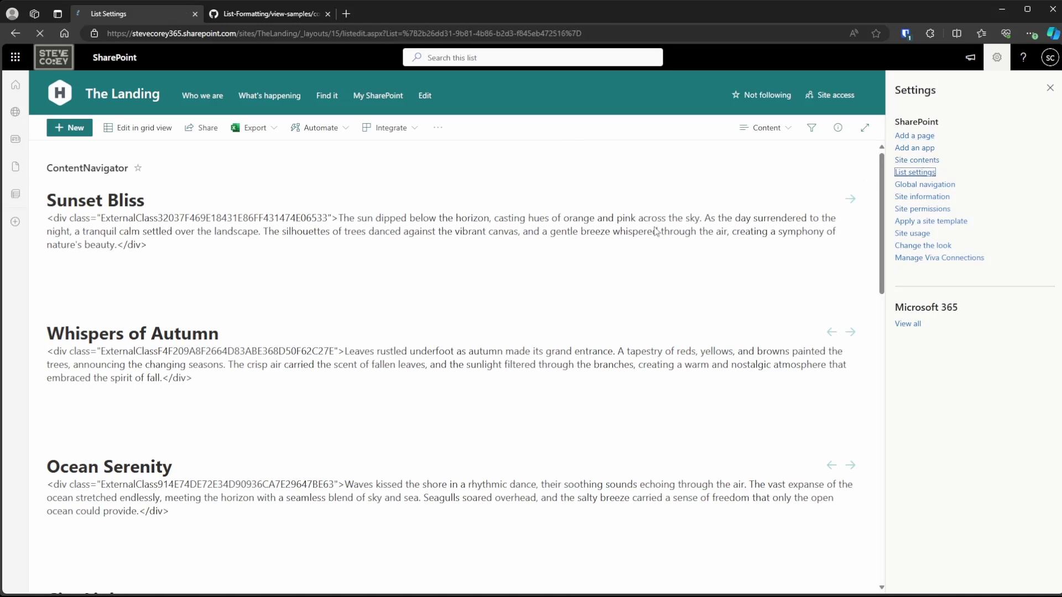
left_click(145, 394)
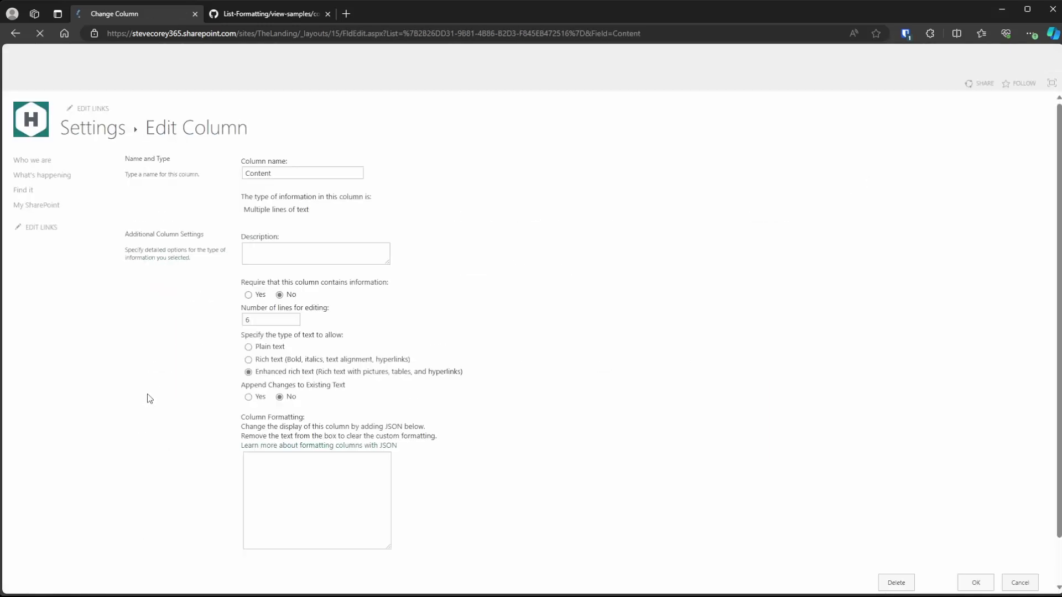
left_click(250, 348)
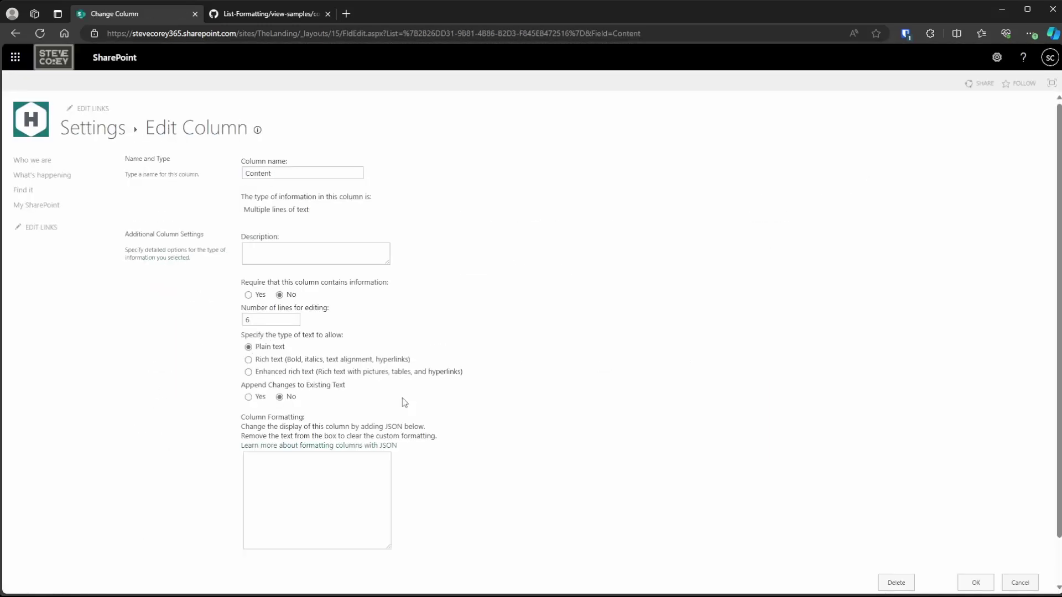
scroll(674, 502, "down", 2)
left_click(978, 537)
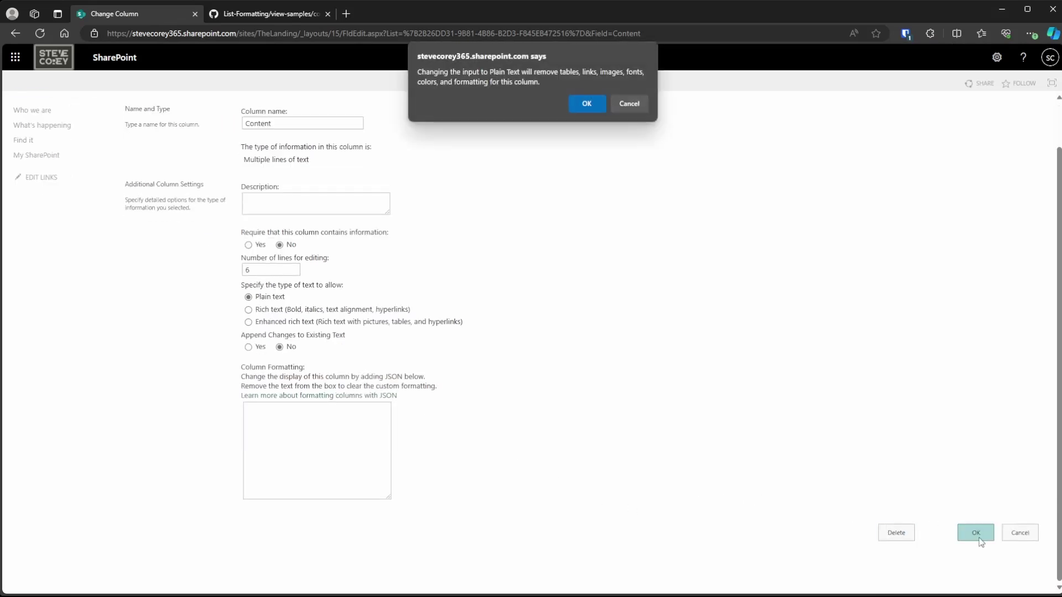
left_click(585, 105)
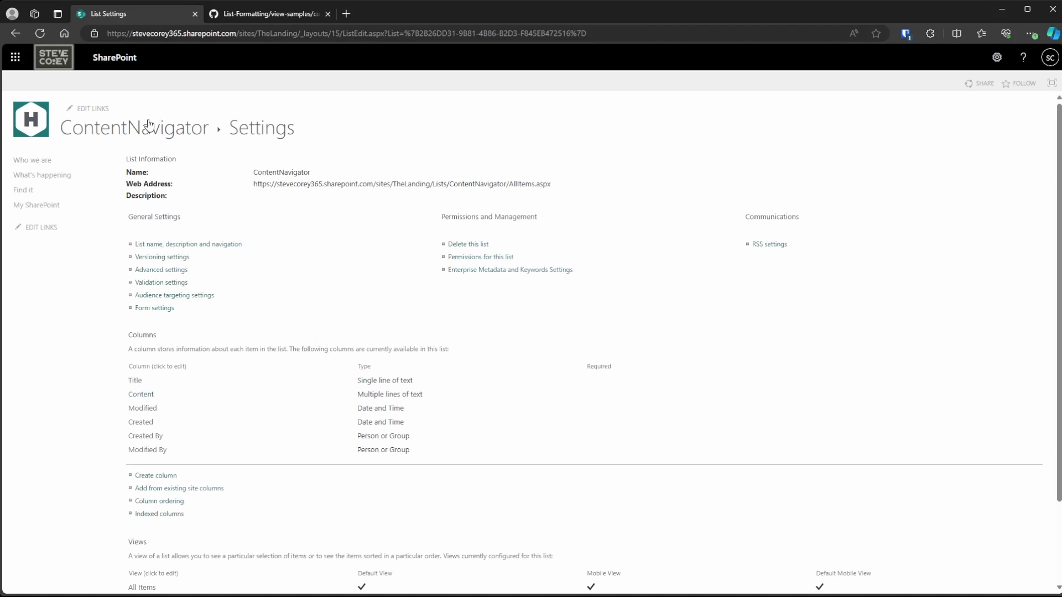
left_click(148, 125)
Switch the list to the Content view.
left_click(940, 128)
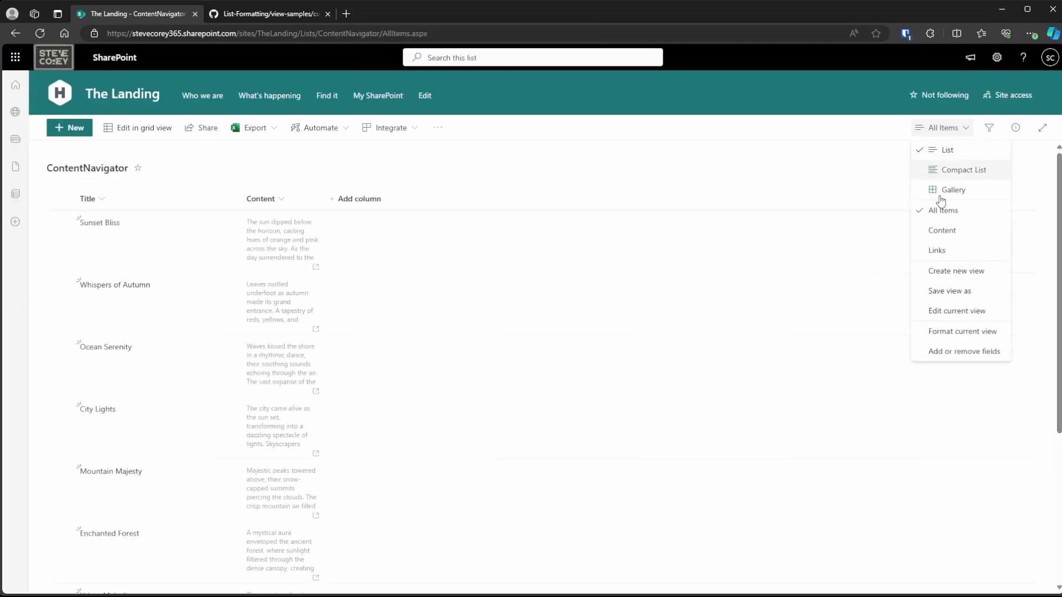
left_click(940, 231)
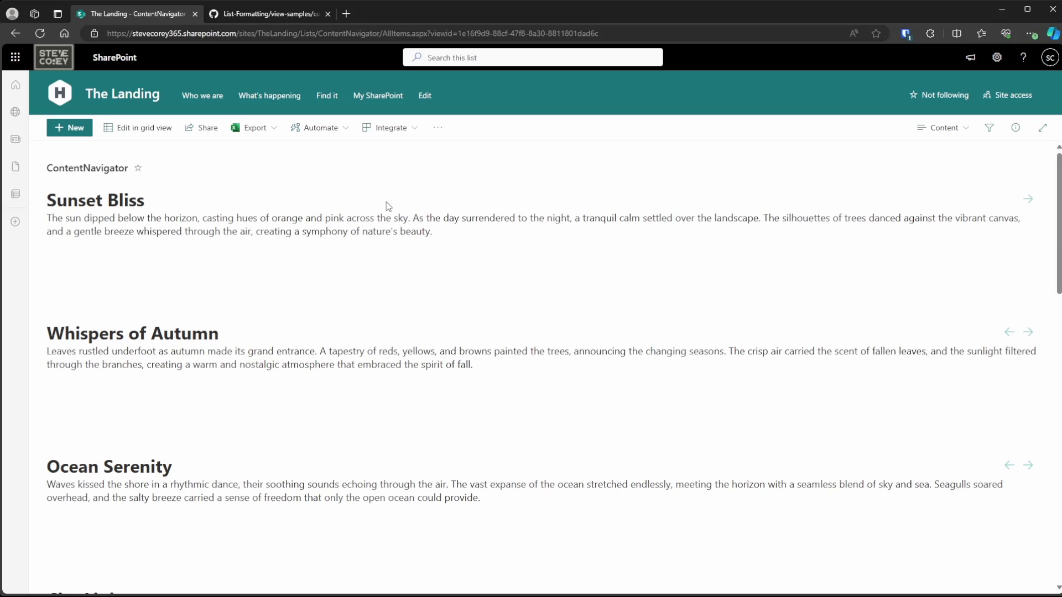
Put The Landing home page in edit mode and add a one-third-left section.
left_click(133, 105)
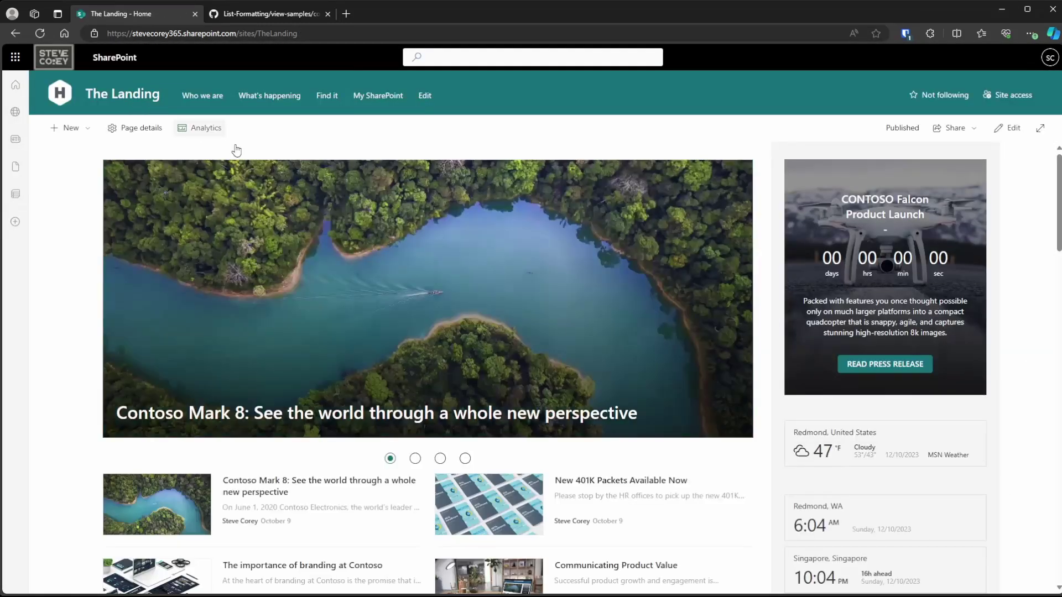
left_click(1007, 128)
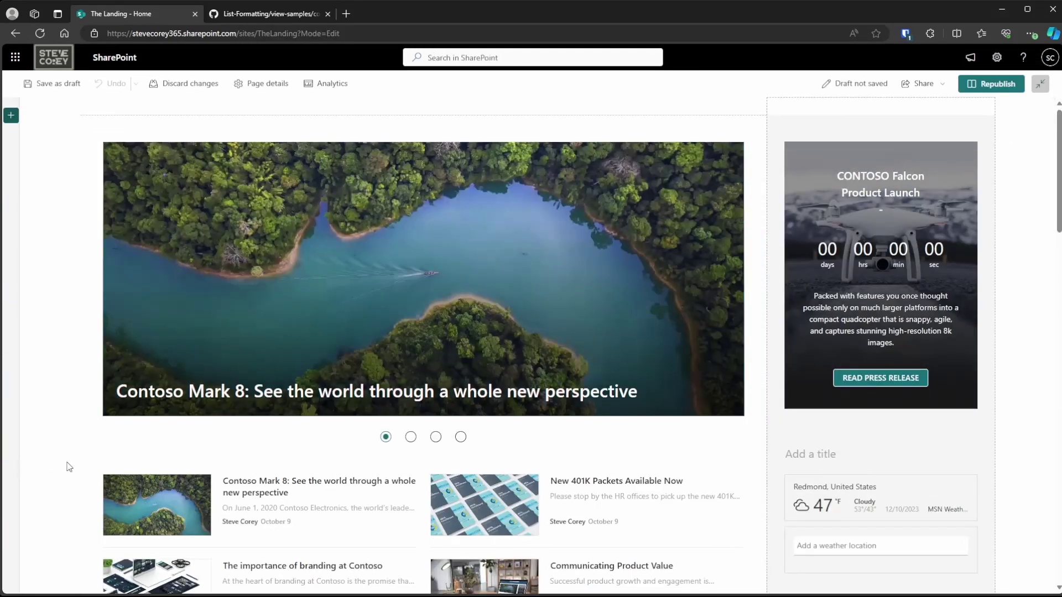
scroll(72, 463, "down", 4)
scroll(76, 462, "down", 1)
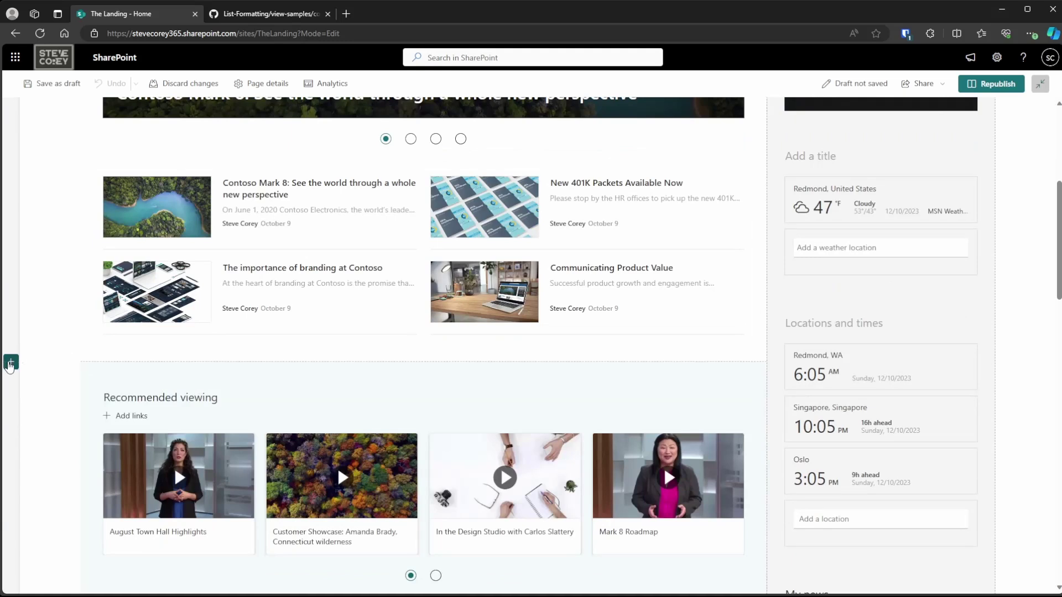
left_click(11, 363)
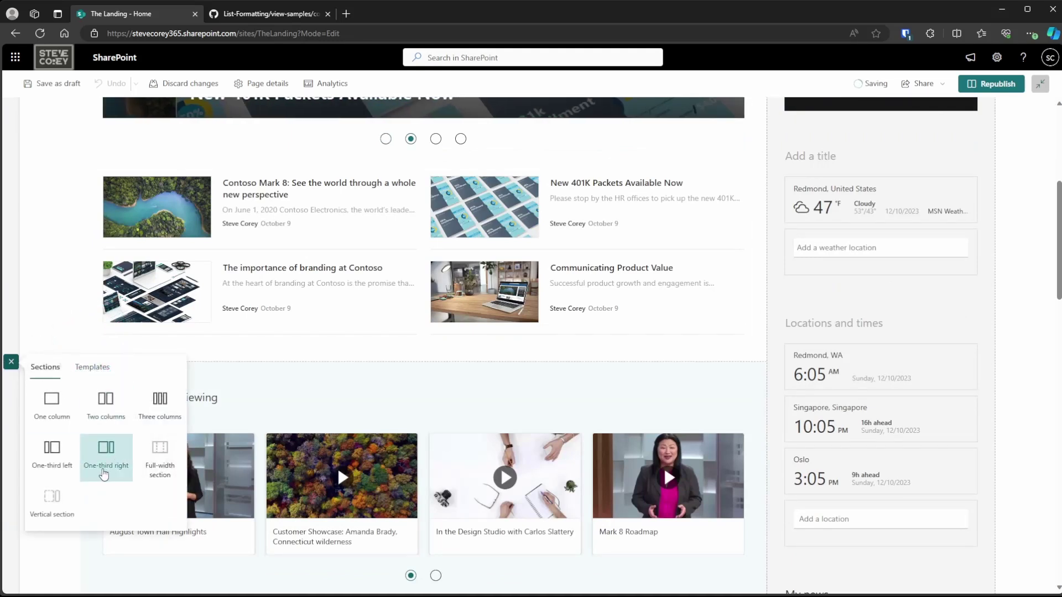
left_click(66, 467)
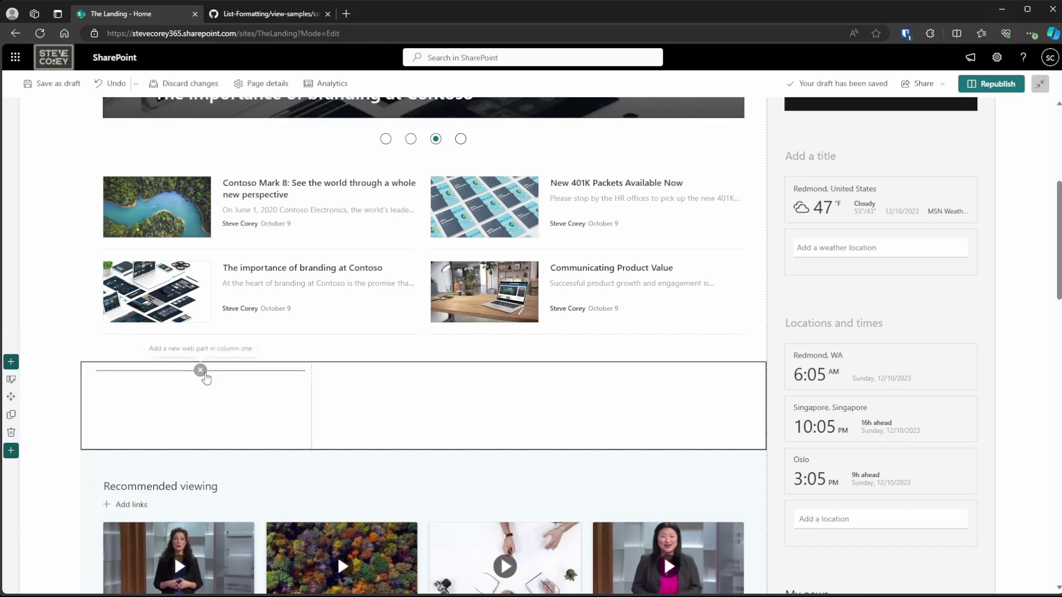
Insert a List web part showing ContentNavigator in its Links view.
left_click(201, 370)
left_click(92, 301)
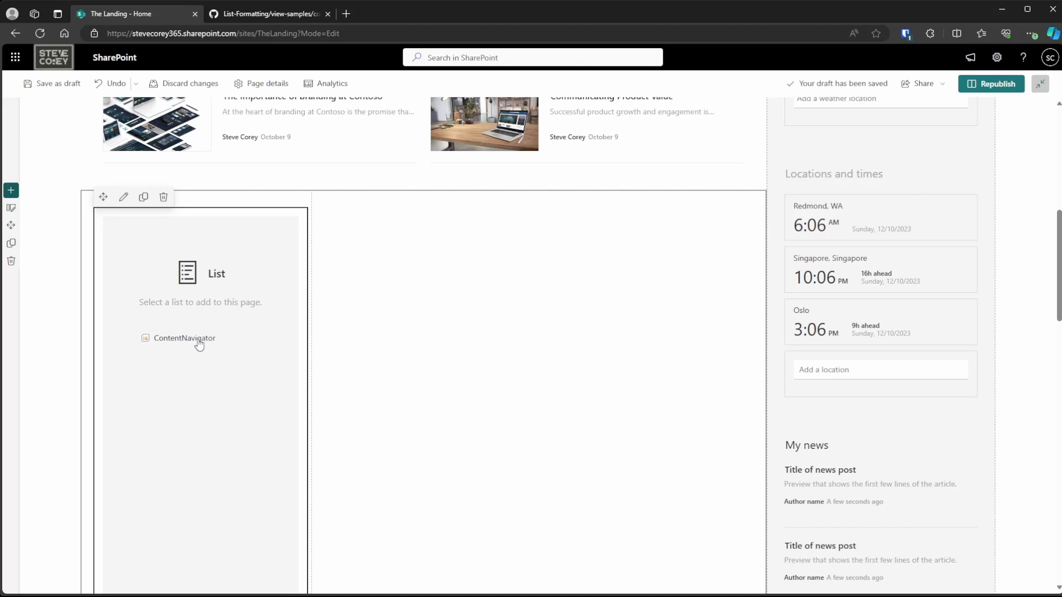
left_click(198, 338)
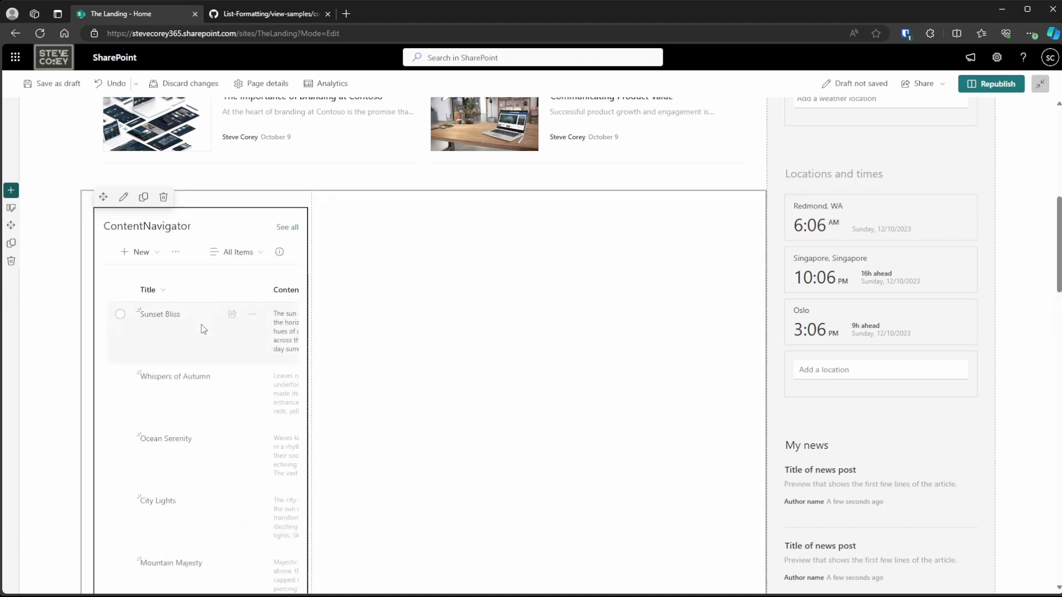
left_click(250, 252)
left_click(234, 375)
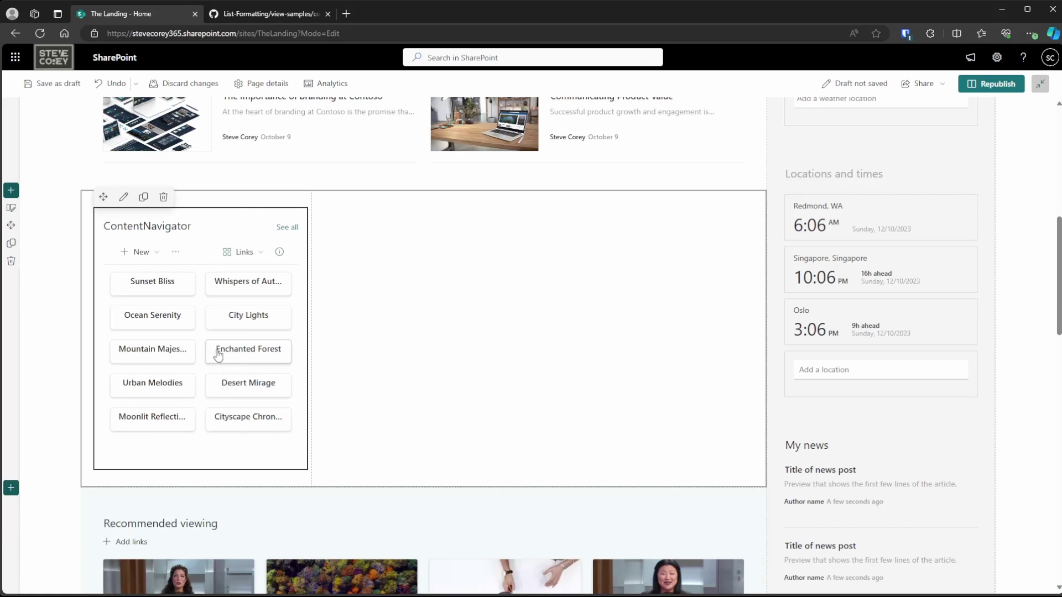
Hide the web part's command bar and See all button.
left_click(123, 197)
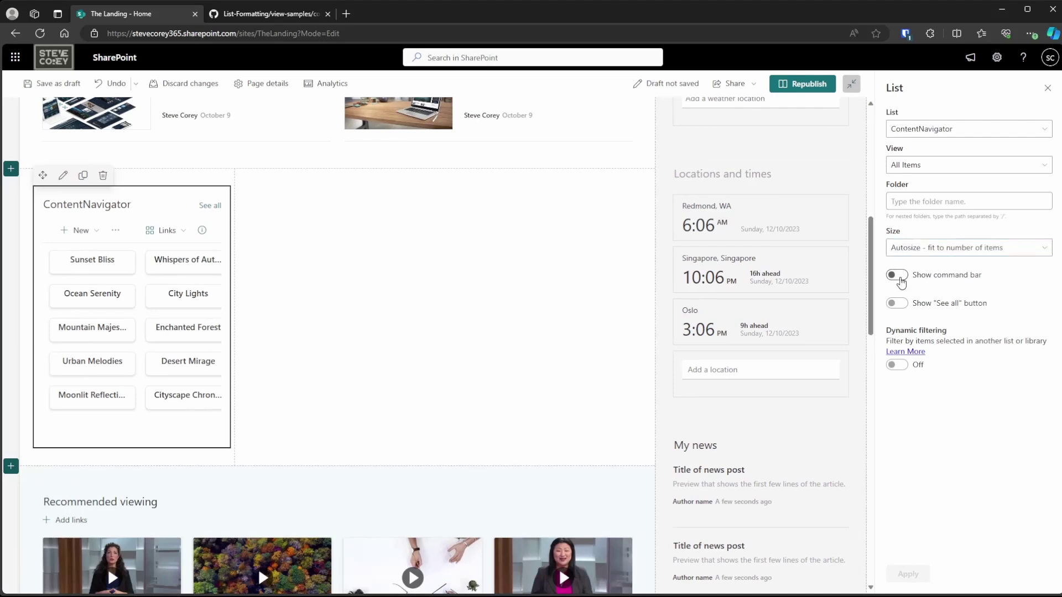
left_click(900, 276)
left_click(899, 304)
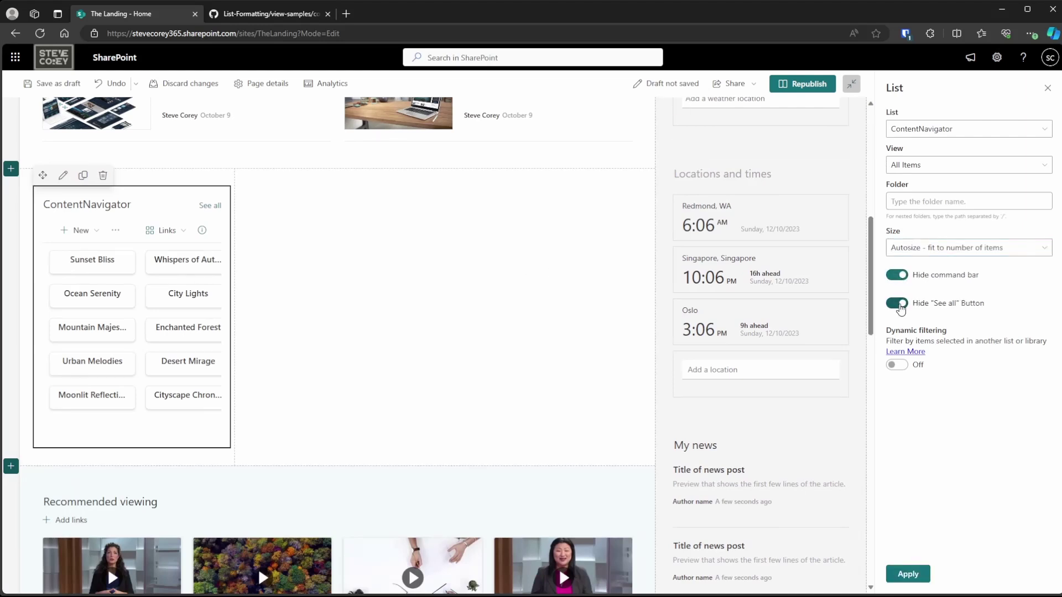
left_click(915, 573)
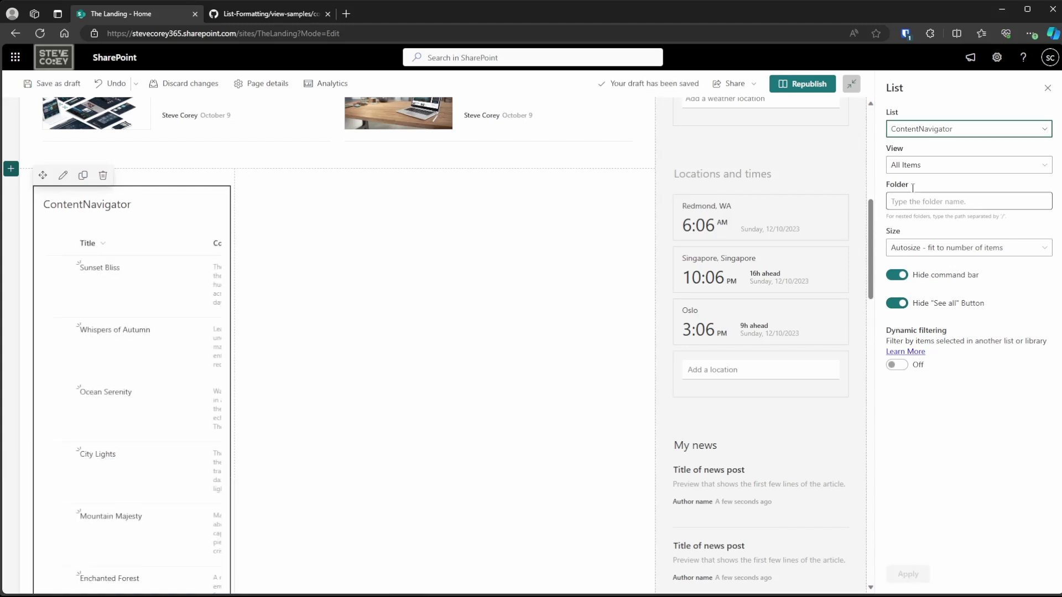
Set the web part's view to Links and apply it.
left_click(929, 166)
left_click(915, 222)
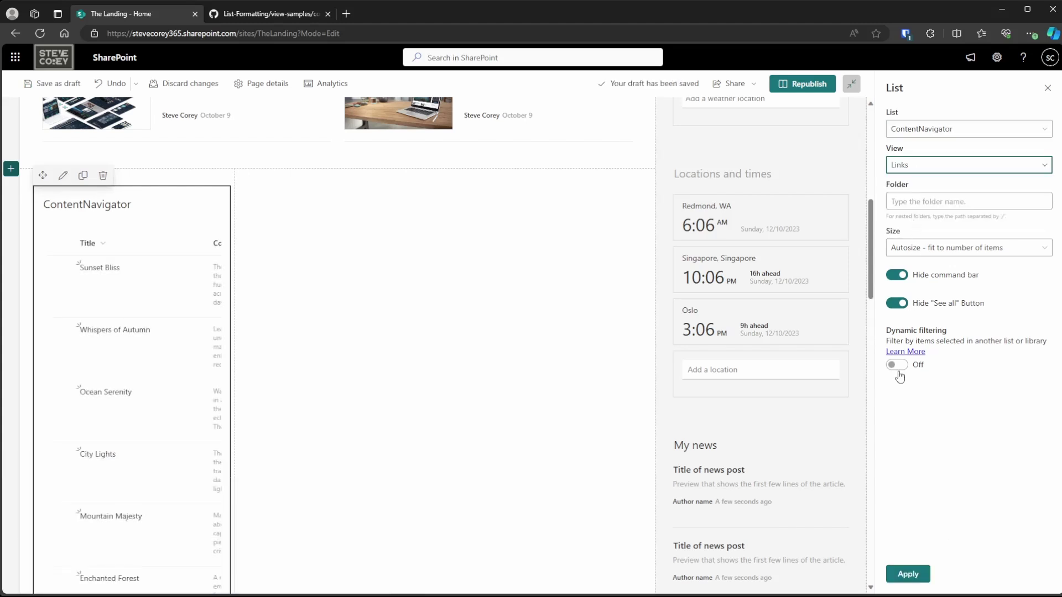
left_click(906, 573)
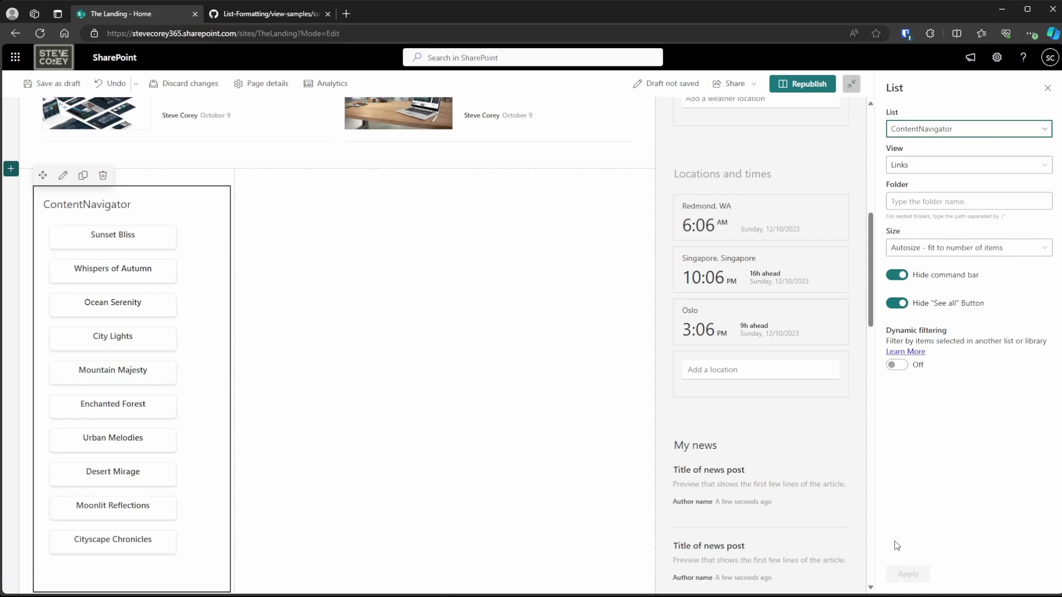